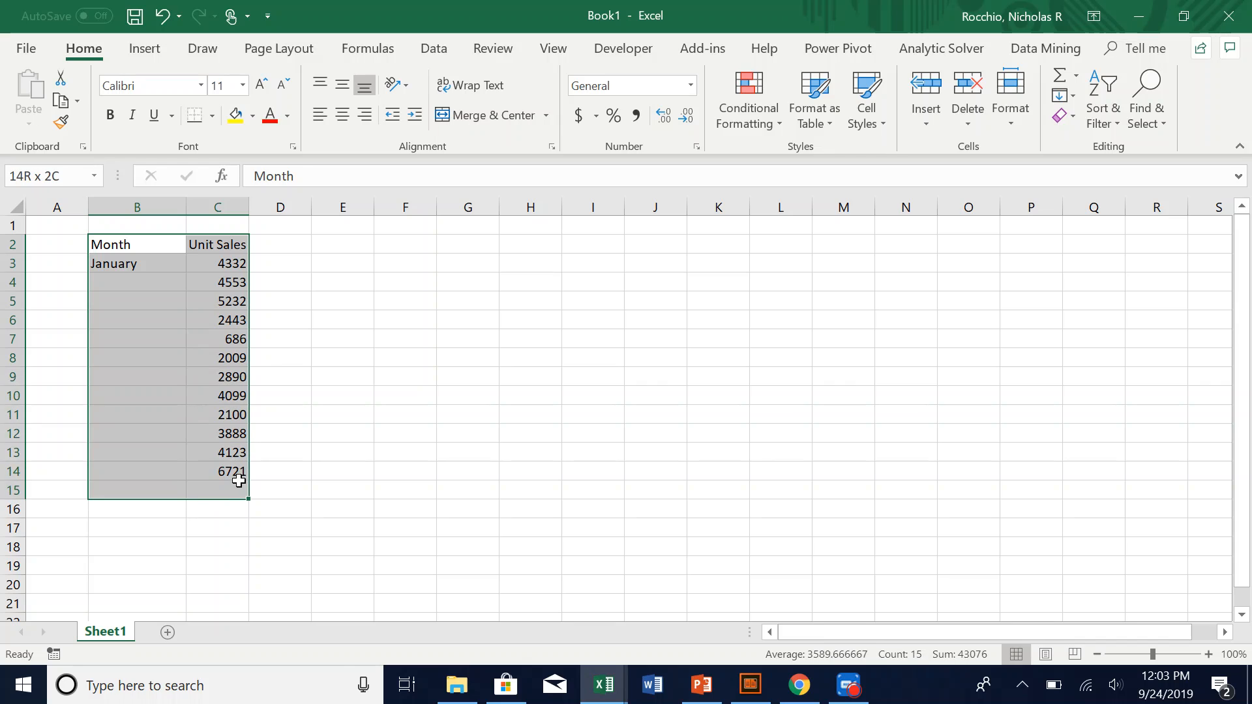
click(409, 388)
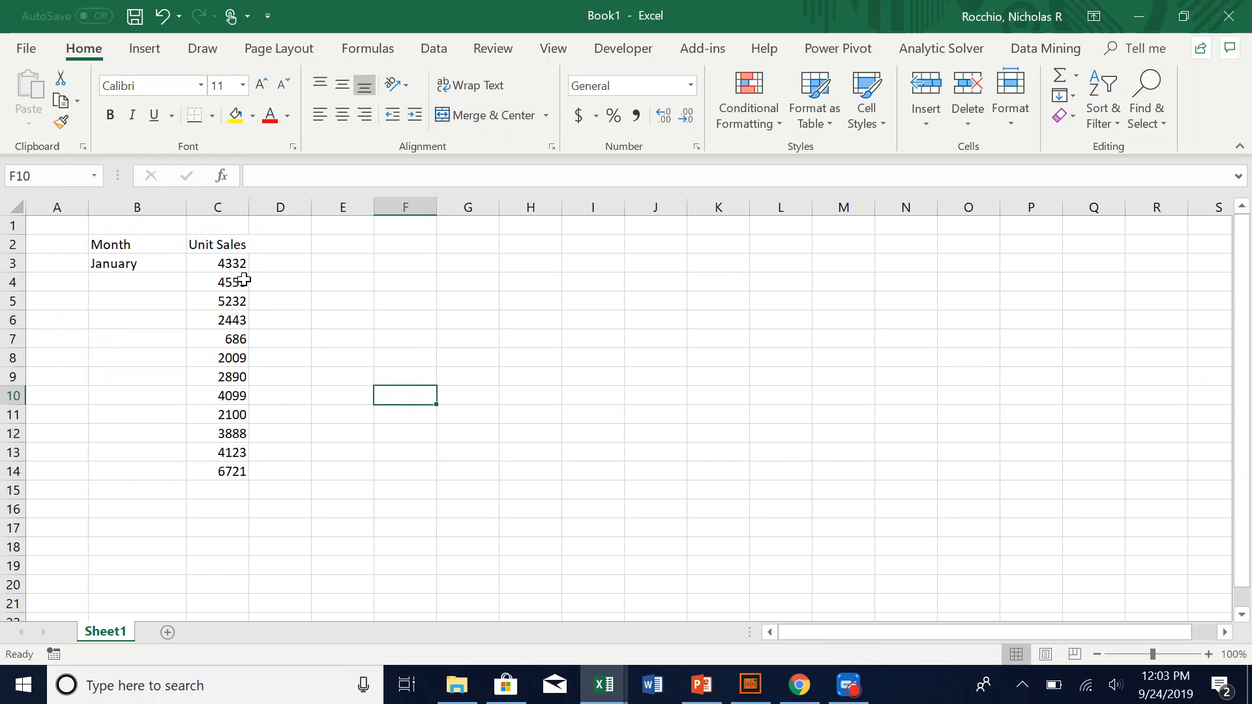
drag(238, 265, 233, 472)
click(112, 243)
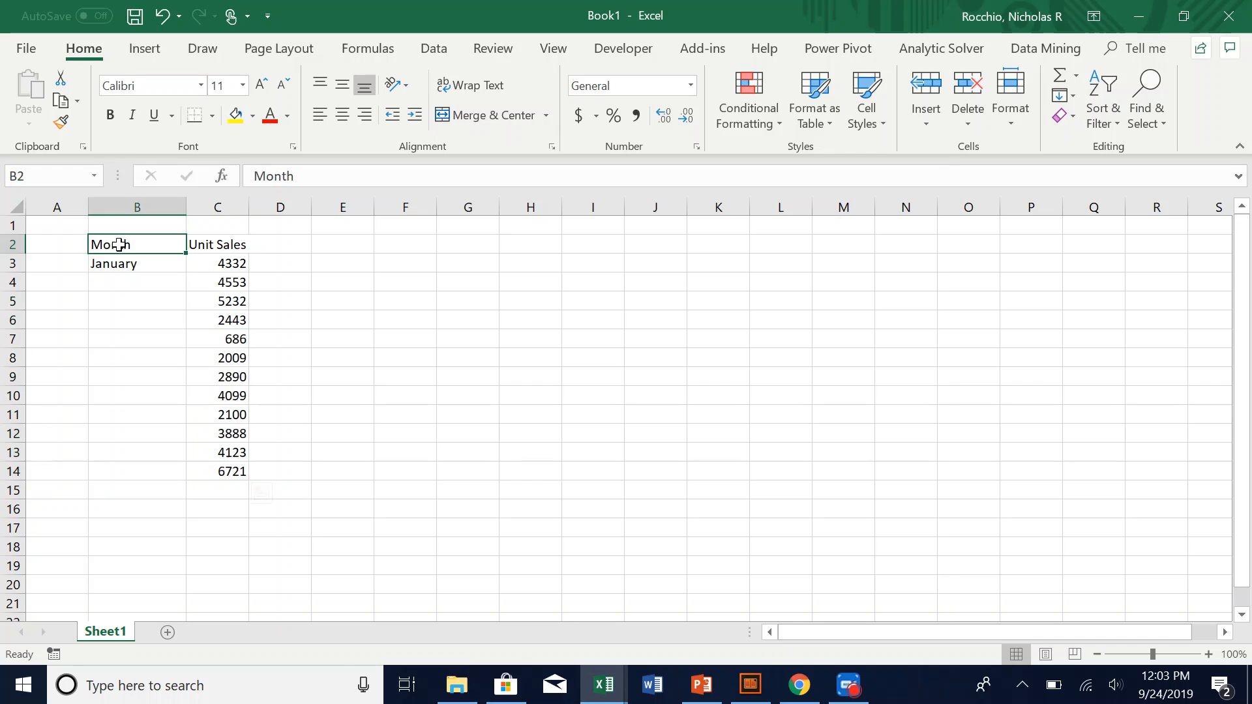
drag(112, 262, 150, 450)
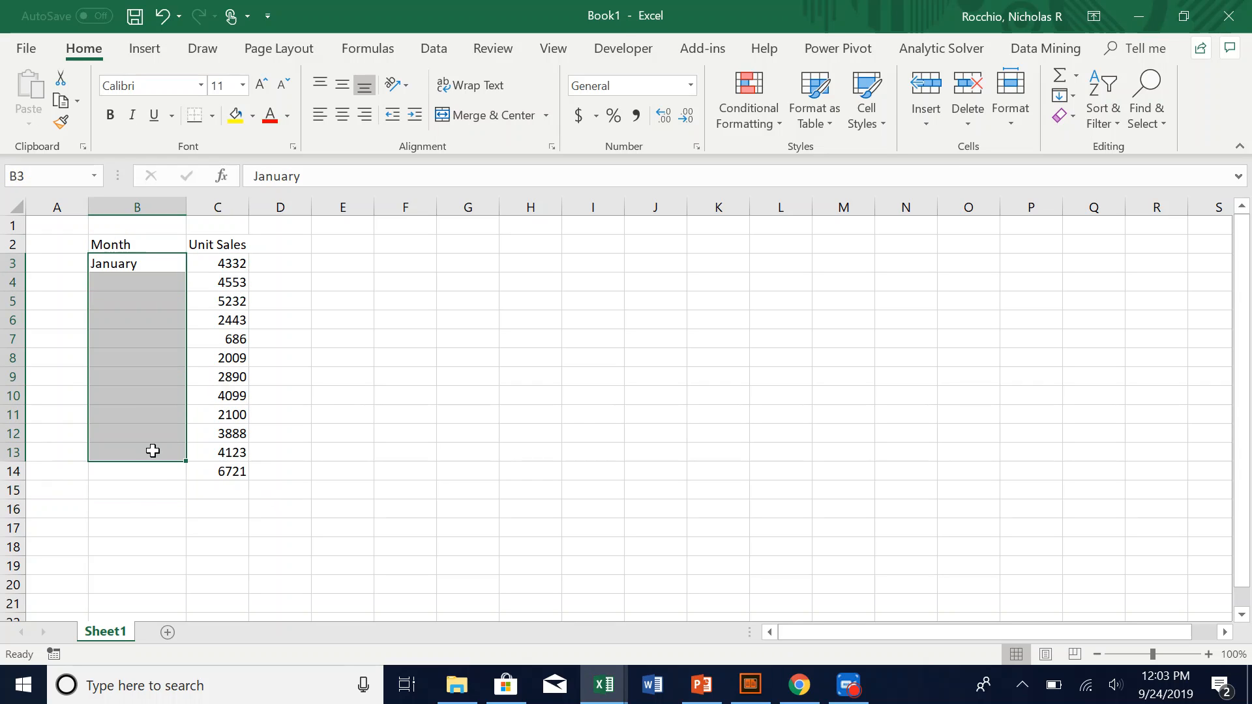
click(581, 414)
click(147, 270)
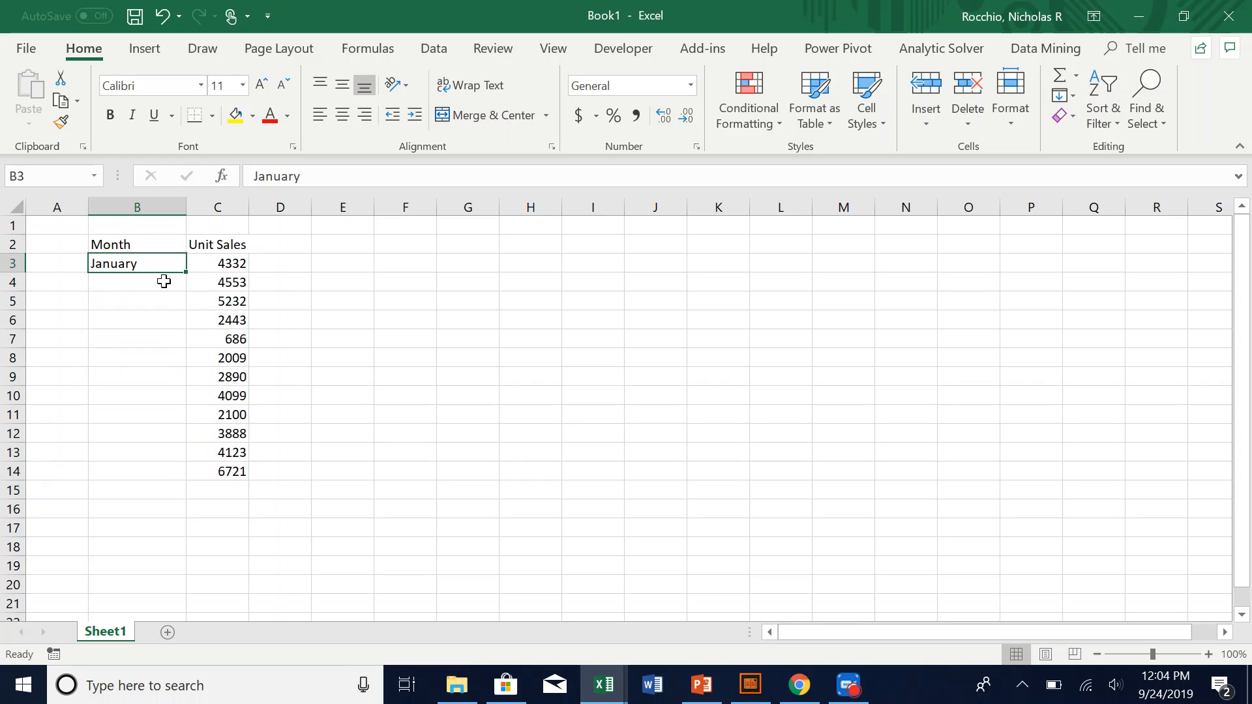
click(130, 288)
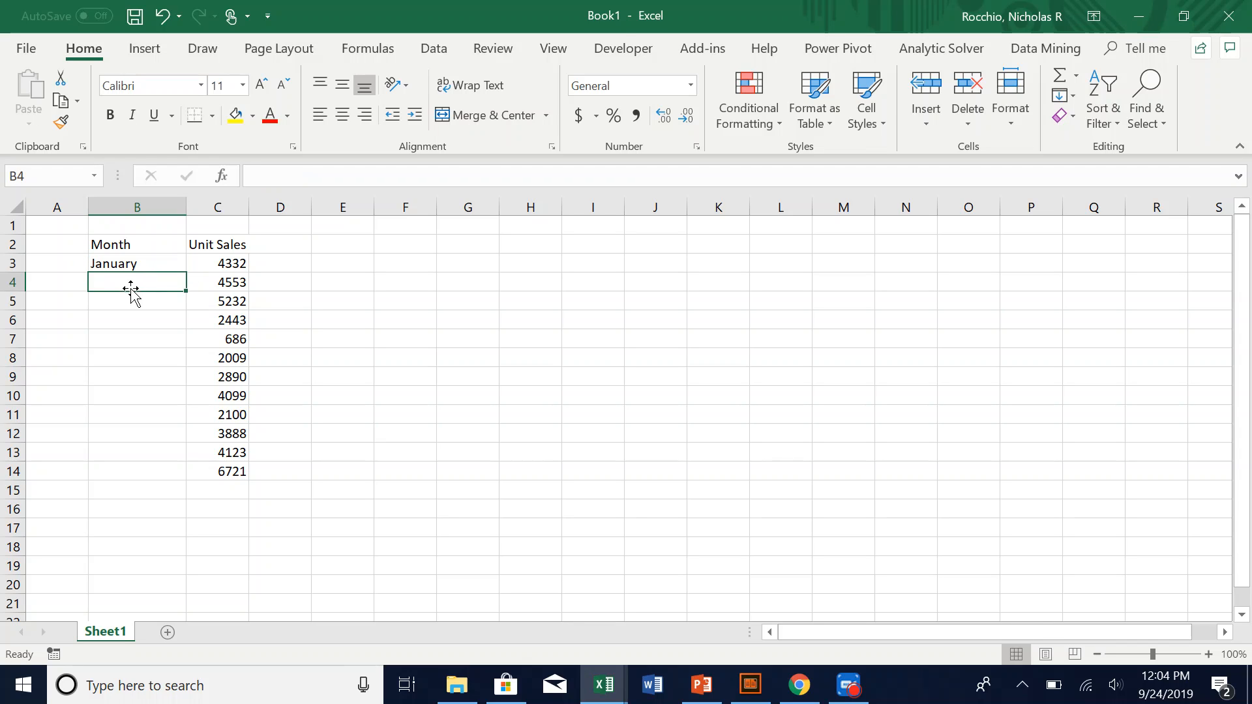
text(ad)
key(BackSpace)
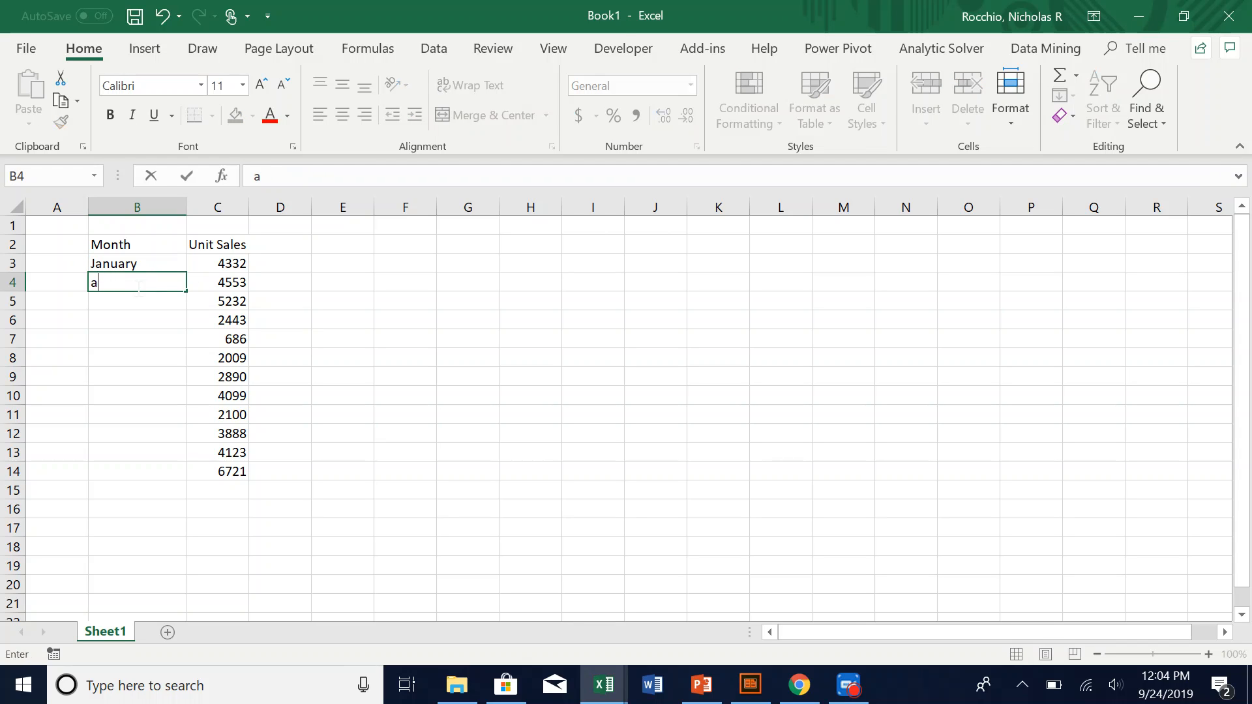
- Try filling the month series from January in B3 down to B18, and shrink the fill back to B3
click(146, 265)
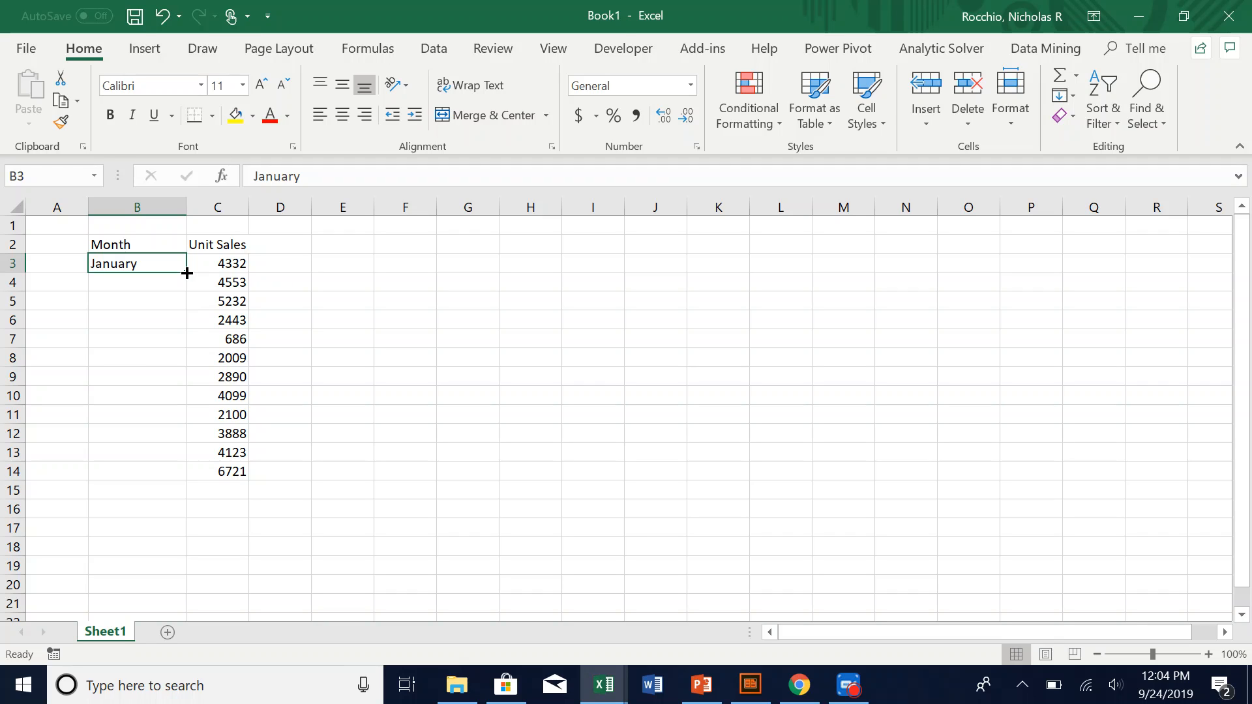
drag(188, 273, 189, 550)
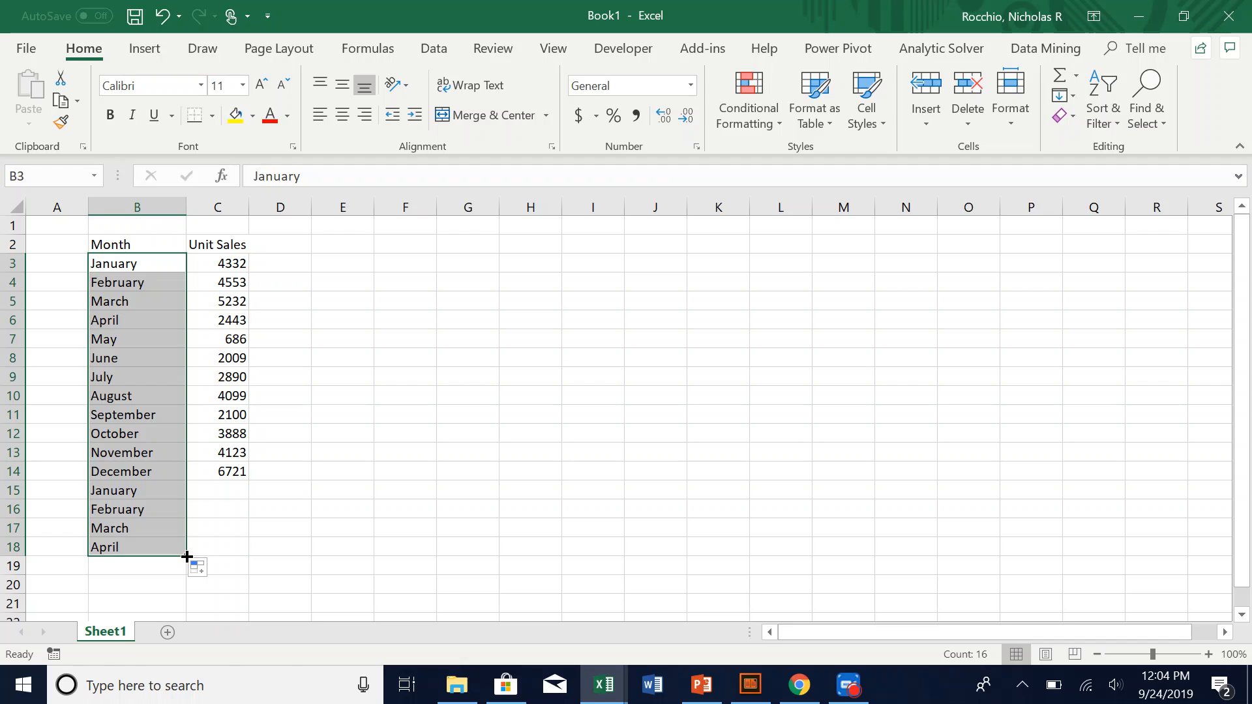
drag(188, 556, 187, 480)
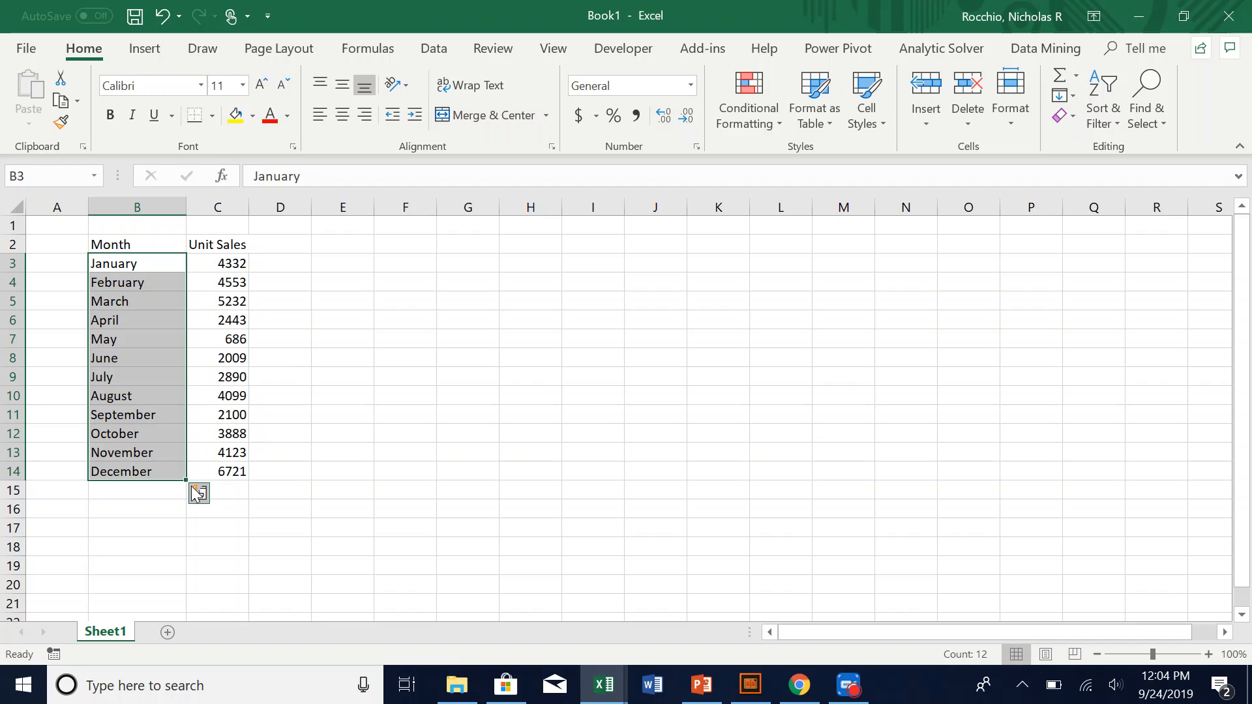
drag(187, 480, 184, 272)
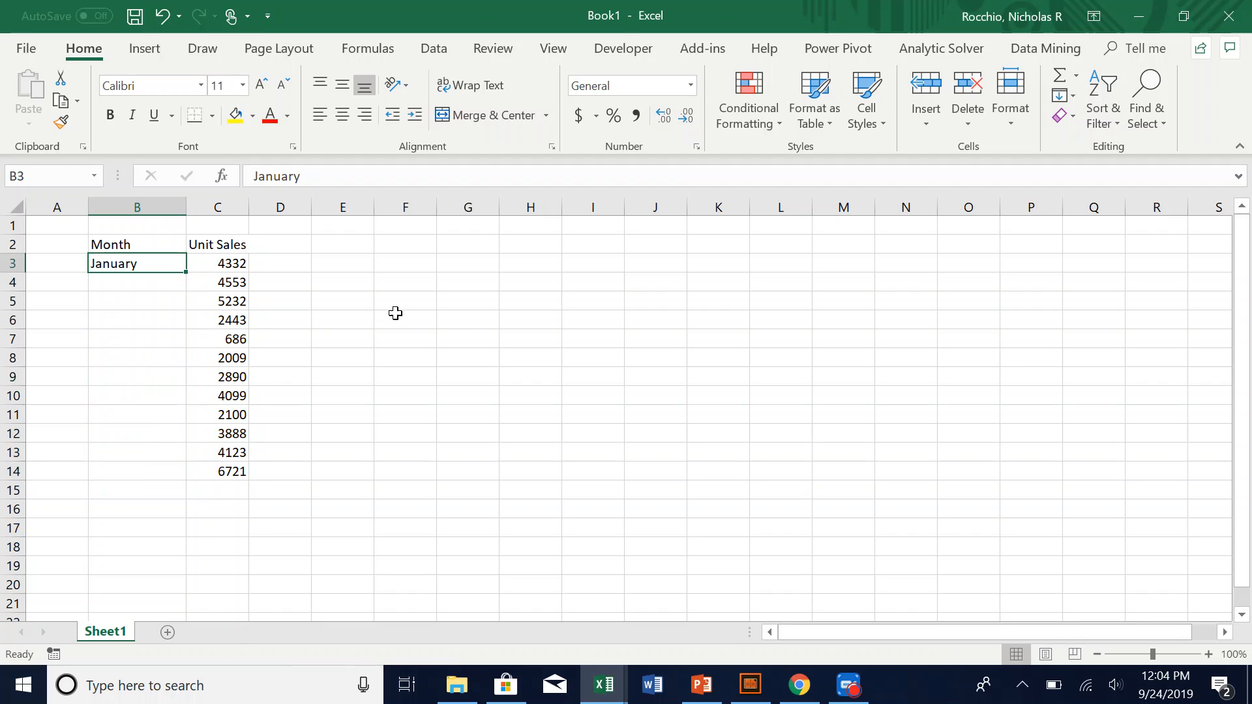
- Fill the Month column from January in B3 through December in B14 as a month series
click(478, 356)
click(162, 267)
drag(187, 273, 239, 469)
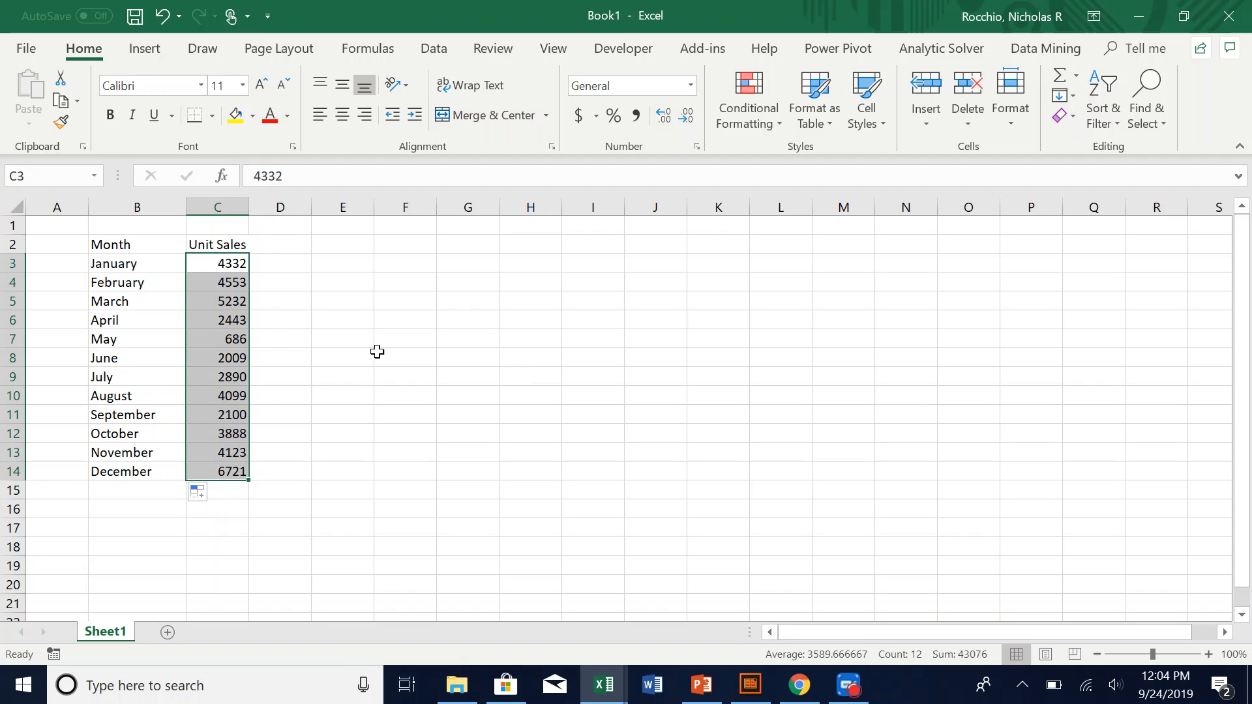
click(281, 589)
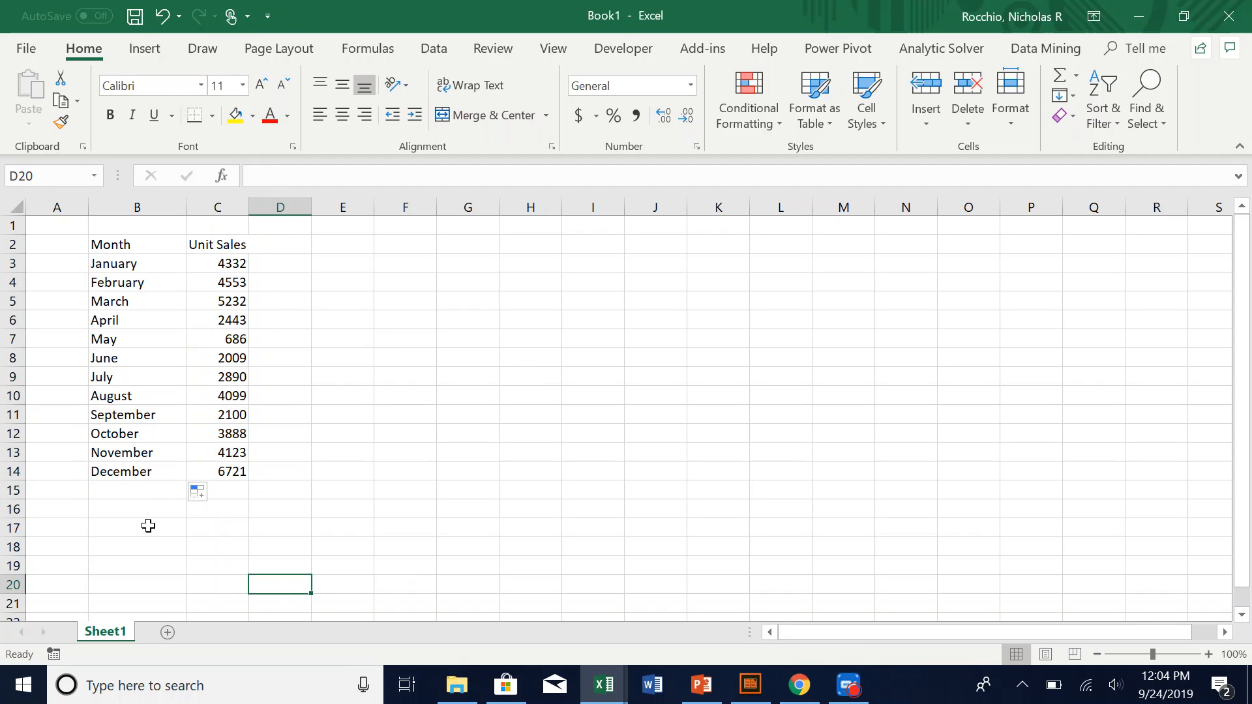
- Enter the label "Total Unit Sales" in cell B15 below December
click(144, 492)
text(Total Un)
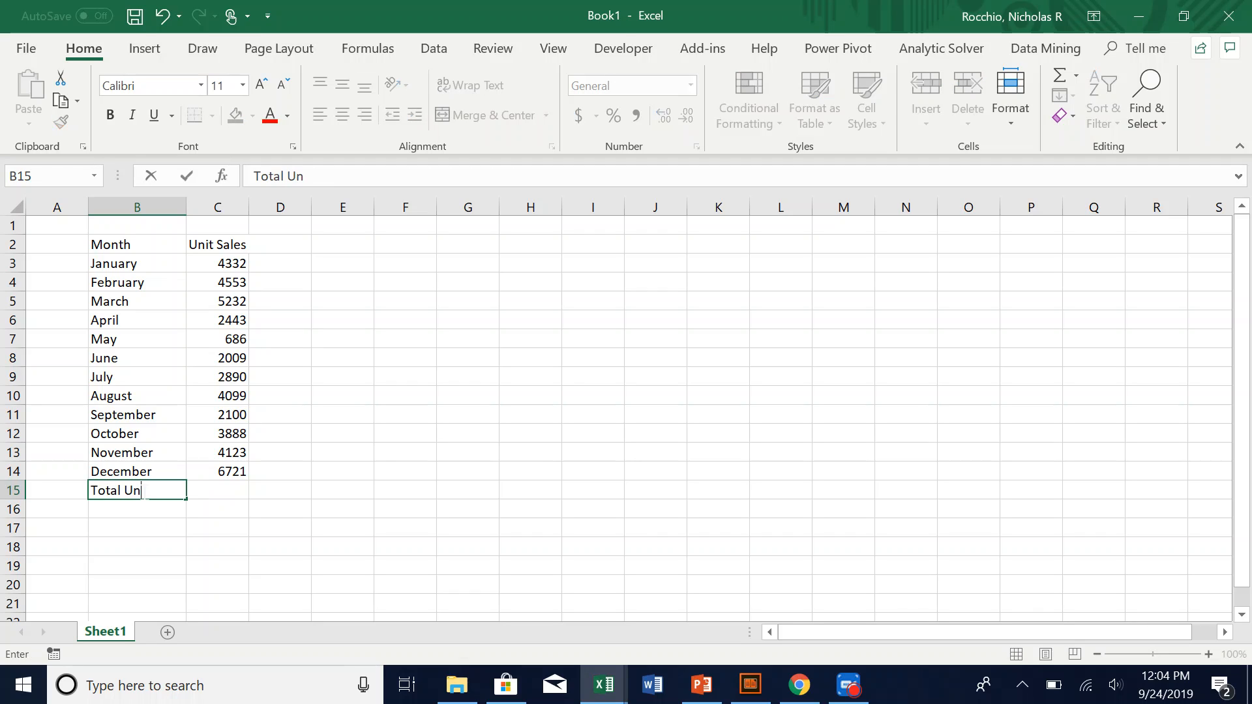
text(ti)
key(BackSpace)
key(BackSpace)
text(ut Sales)
- Total the monthly unit sales in cell C15 with the formula =SUM(C3:C14)
click(243, 492)
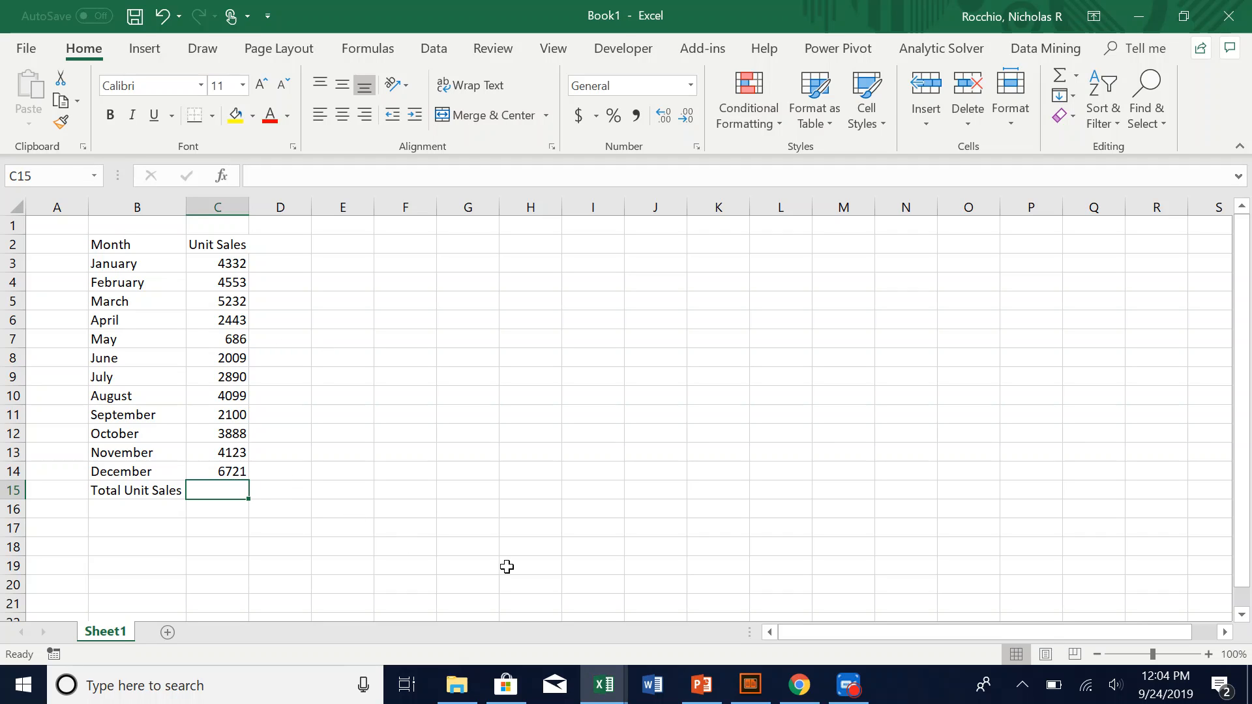
text(=)
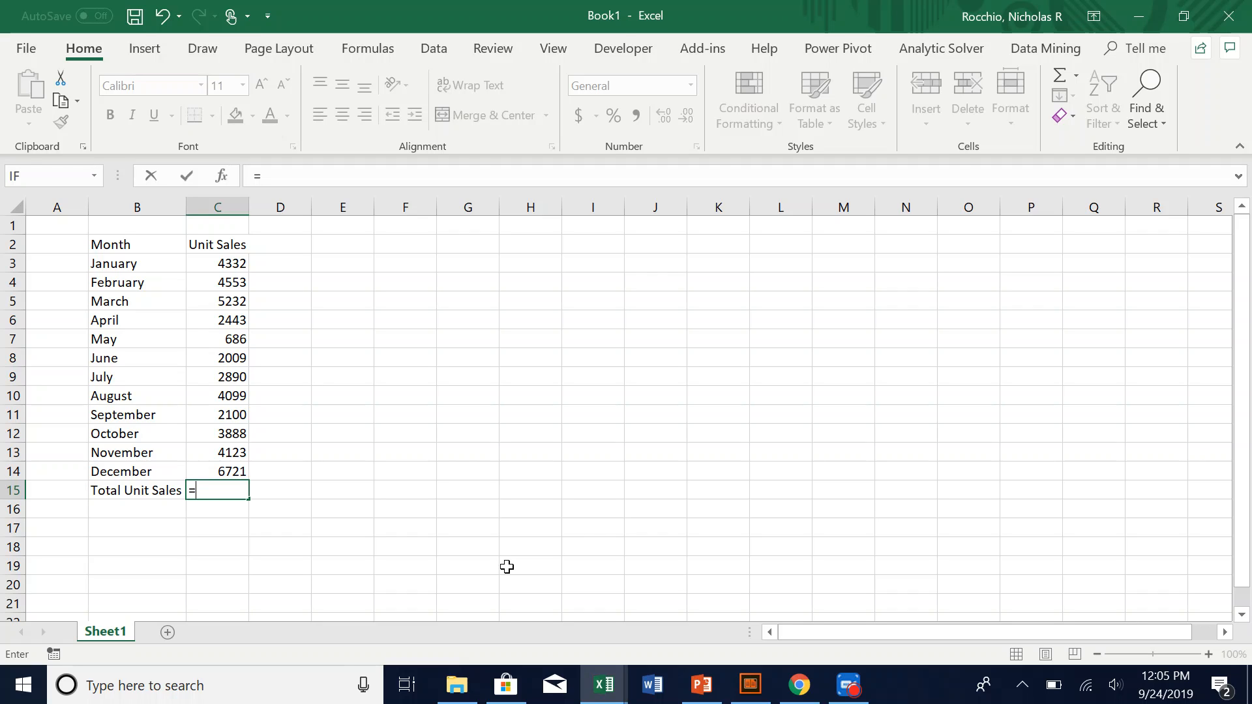
text(SUM)
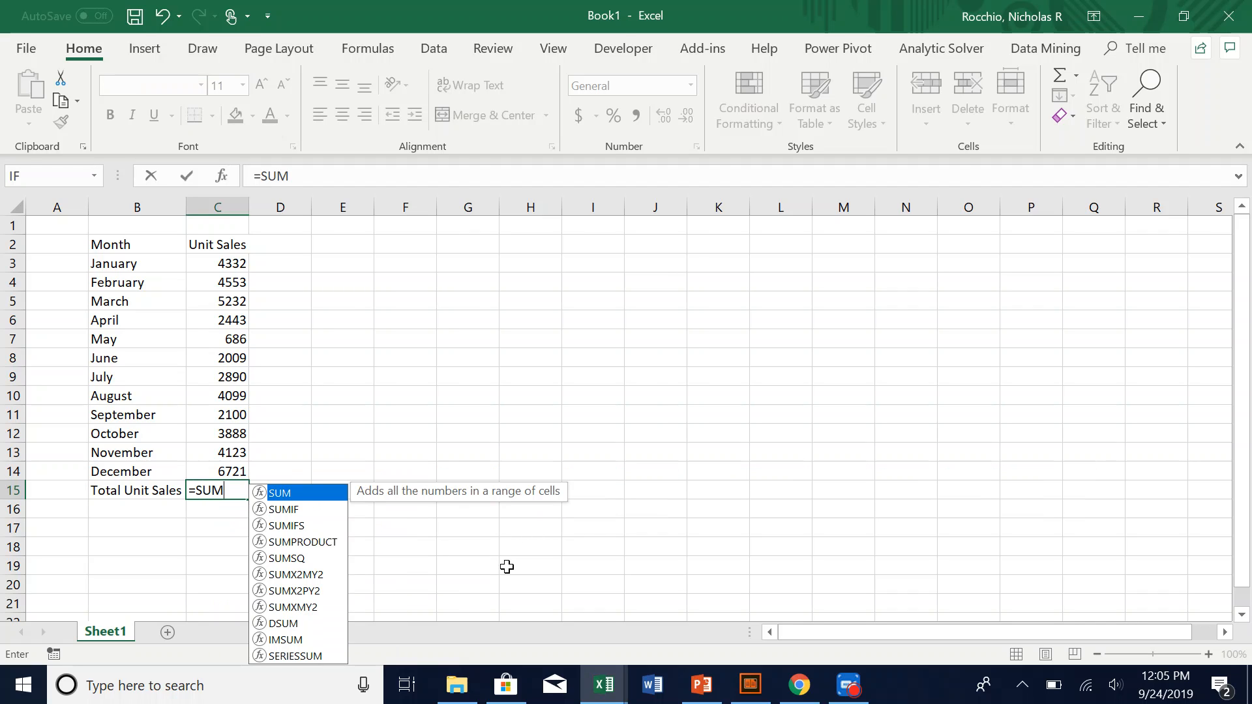
text(()
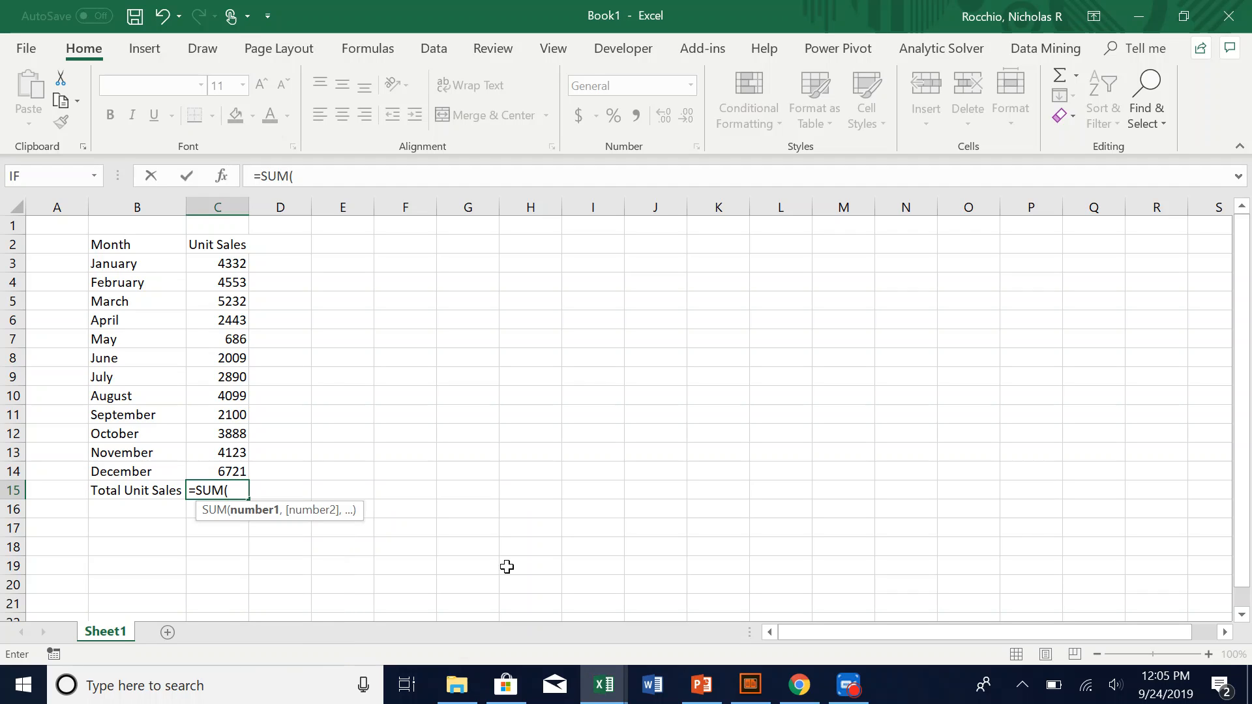
drag(234, 264, 235, 476)
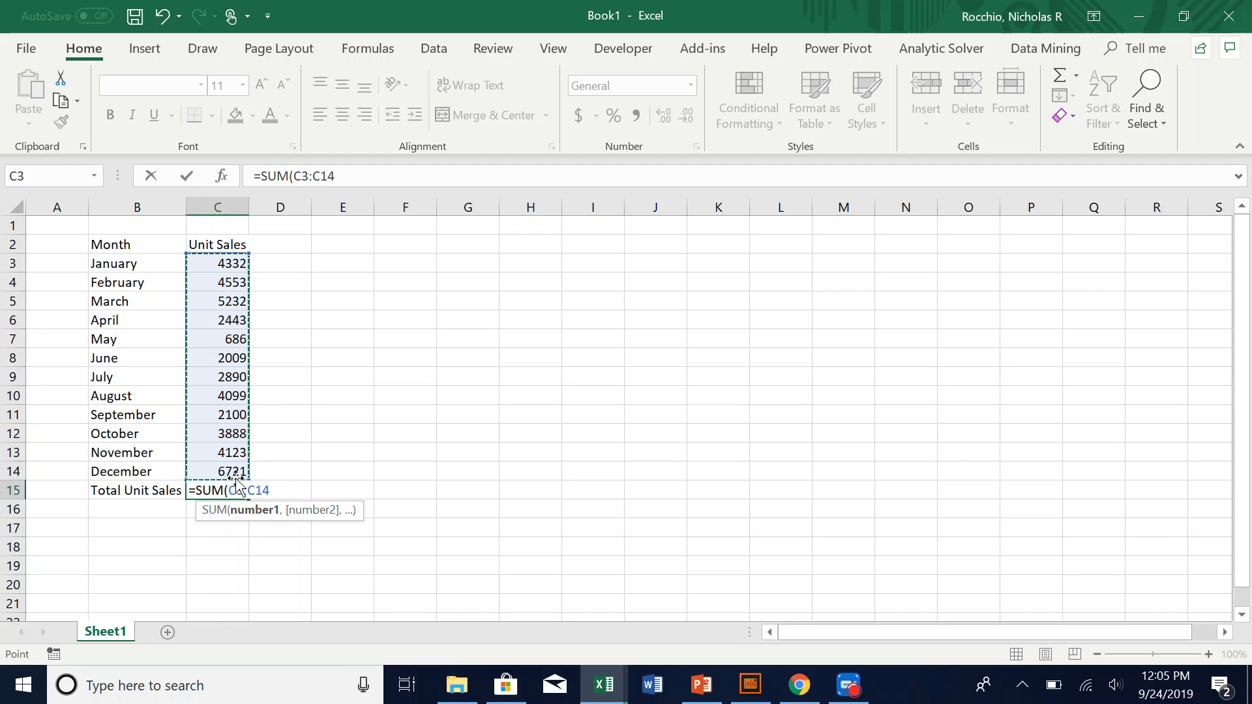
text())
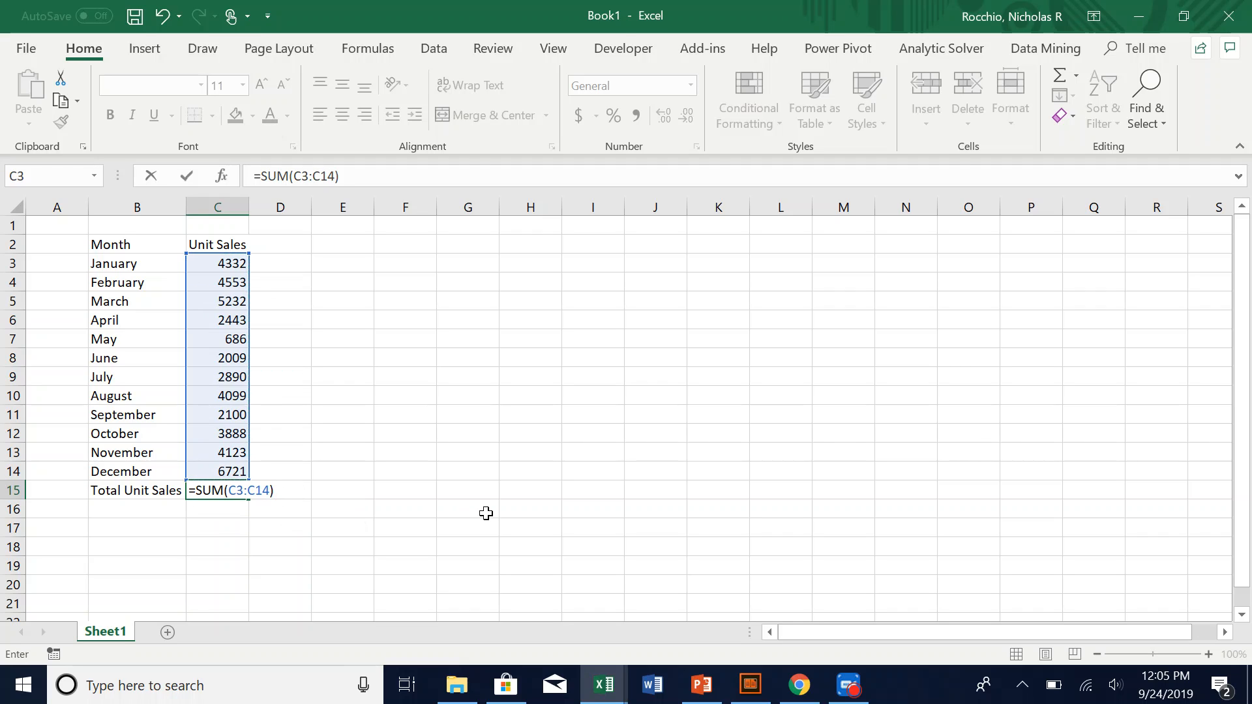
key(Return)
click(315, 514)
click(212, 498)
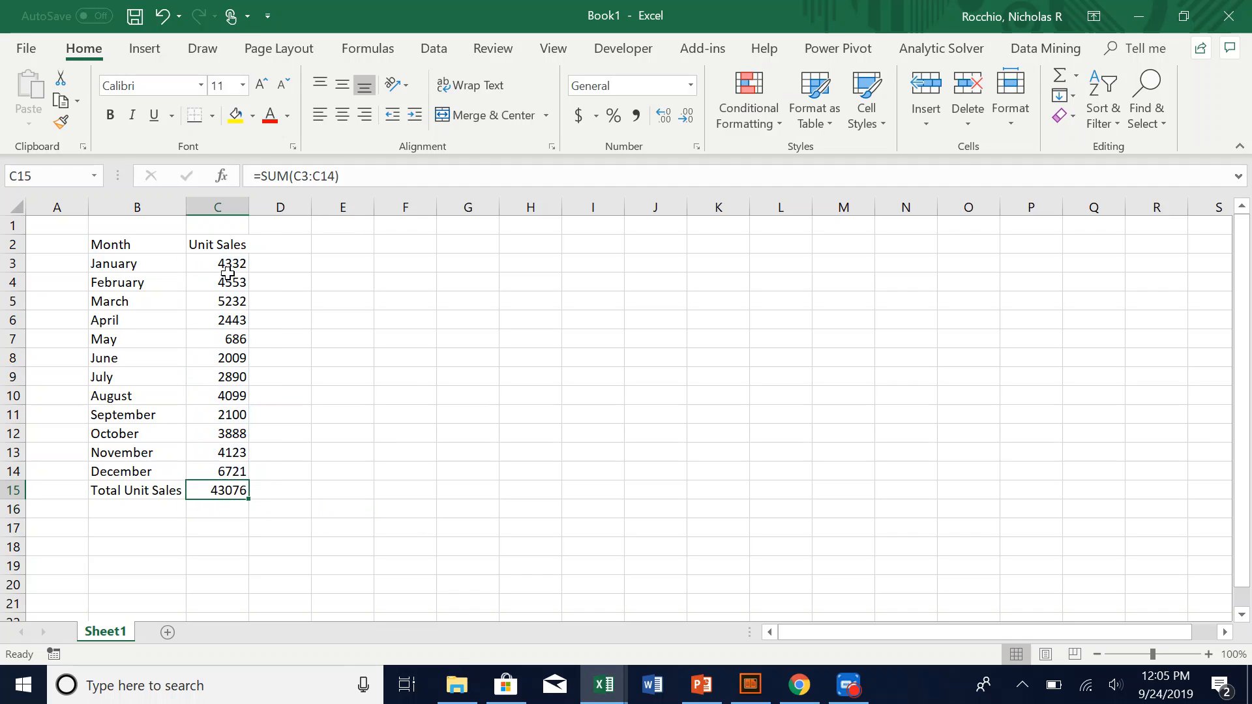
- Clear the Total Unit Sales label and its sum from cells B15:C15
drag(227, 273, 236, 492)
click(439, 450)
click(375, 492)
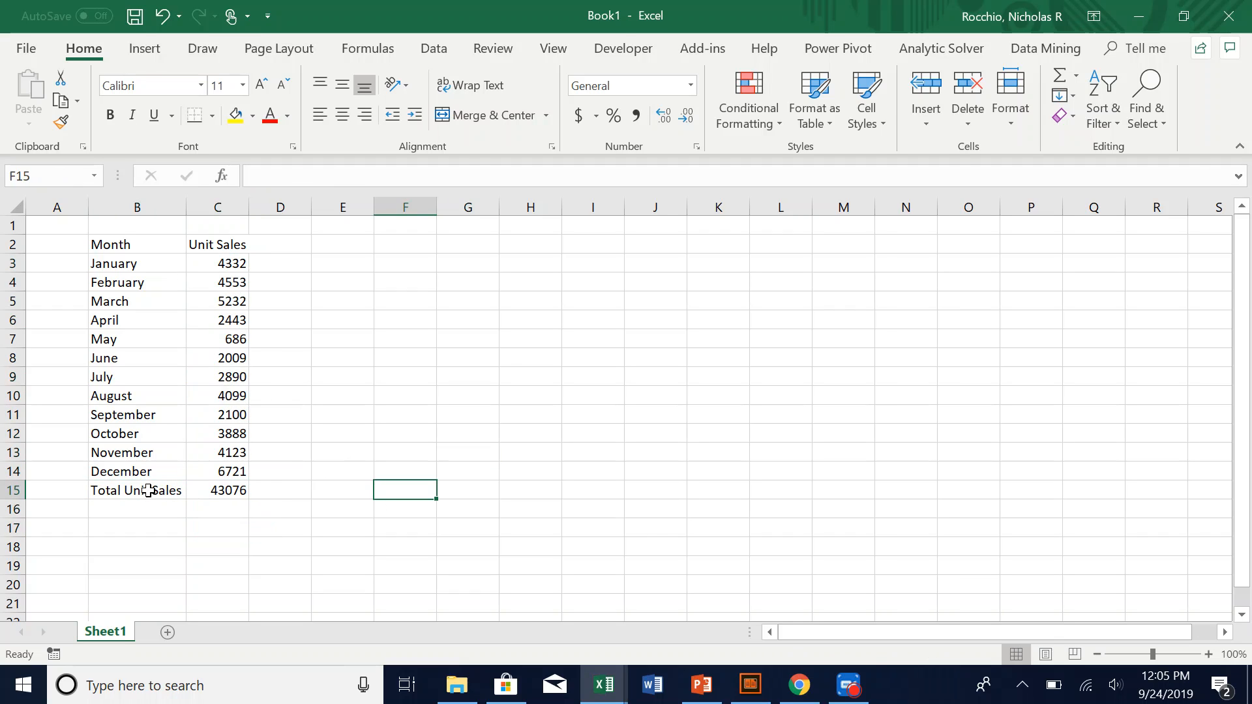
drag(149, 490, 199, 492)
key(Delete)
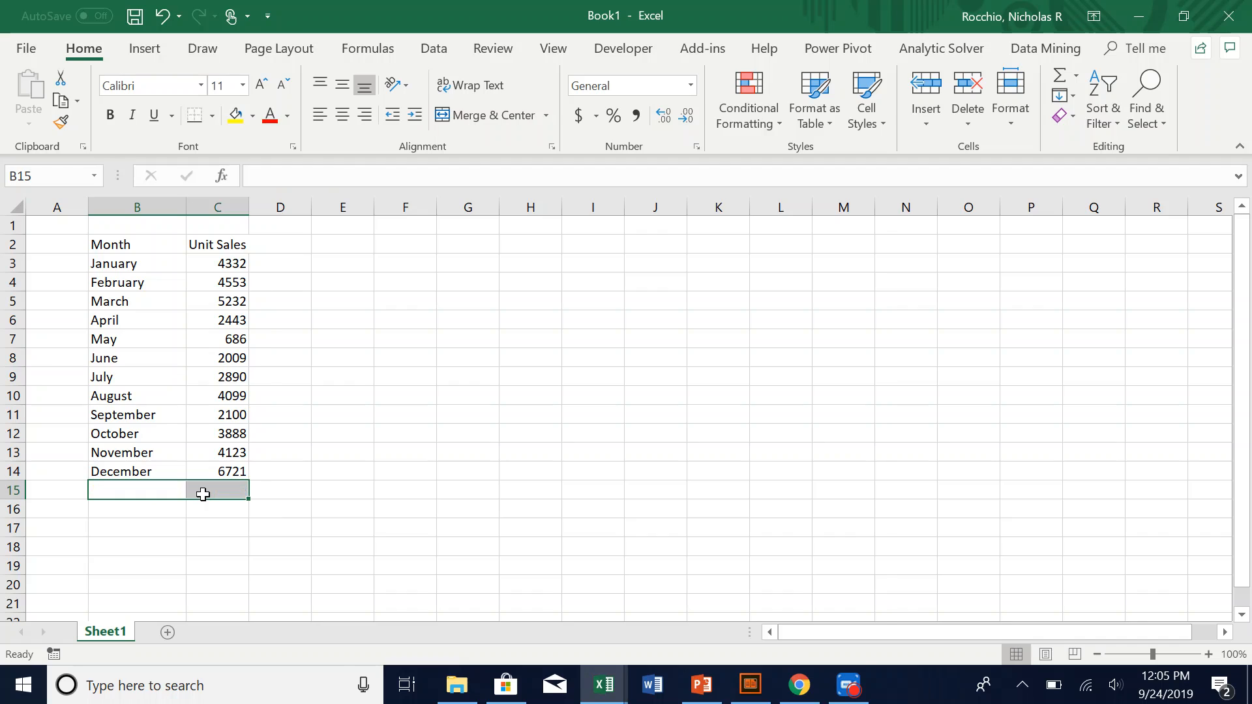
click(437, 466)
- Insert a 2-D line chart with markers from B2:C14 and place it beside the data table
drag(149, 249, 225, 472)
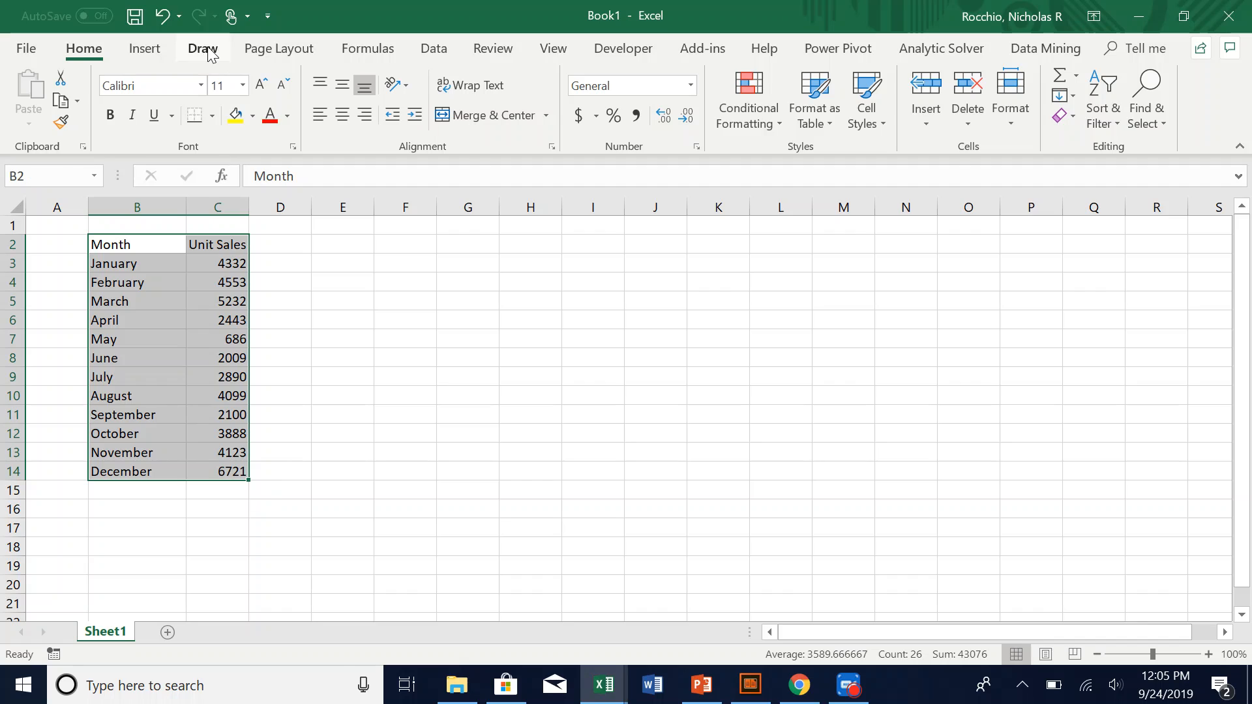
click(145, 49)
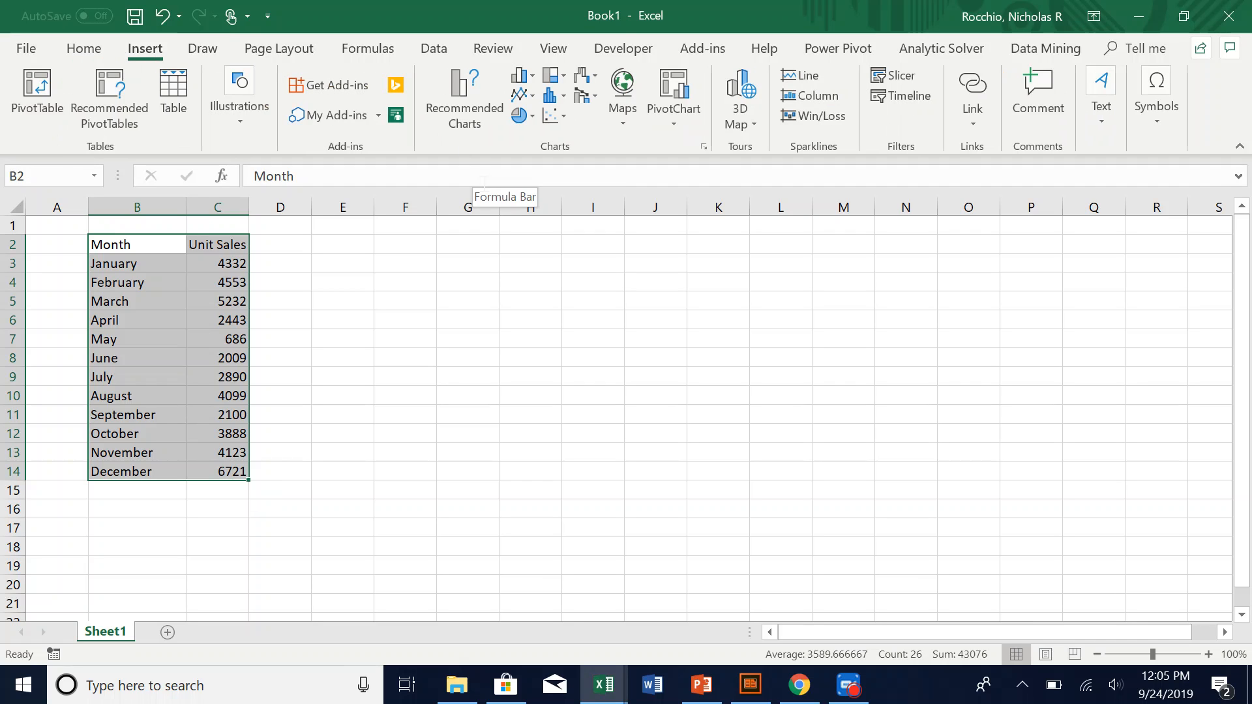
click(536, 97)
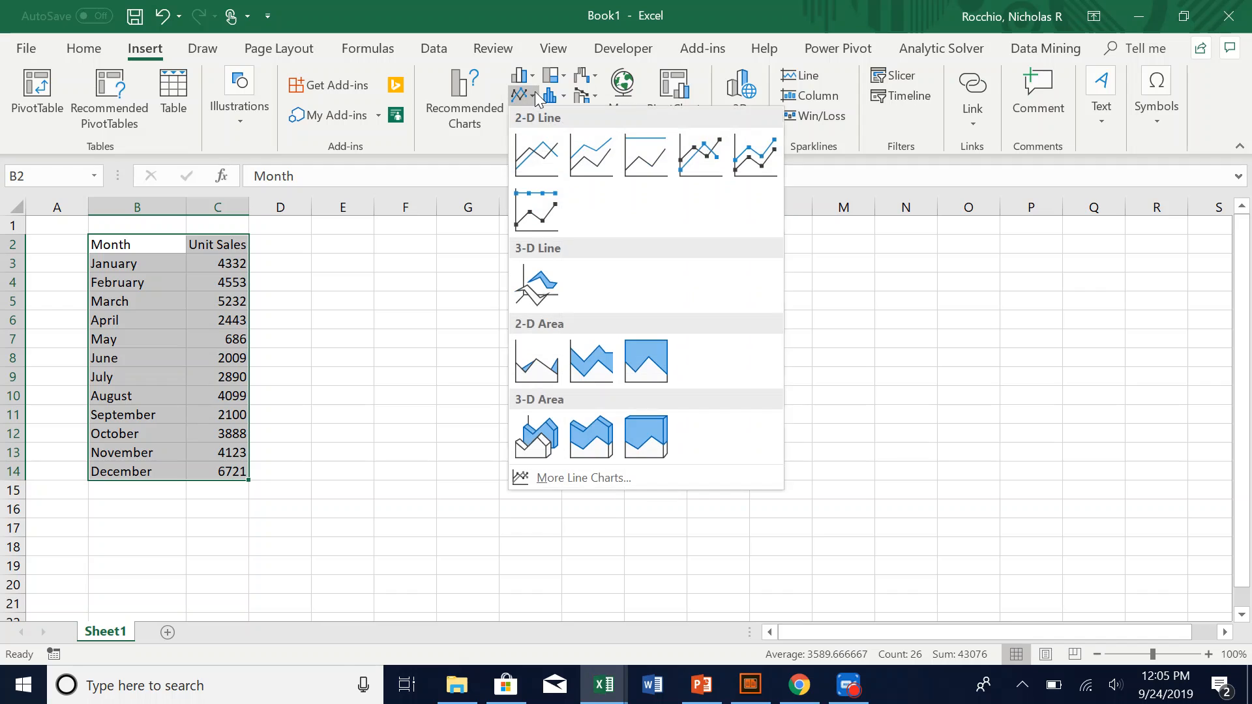
click(715, 178)
drag(699, 330, 707, 272)
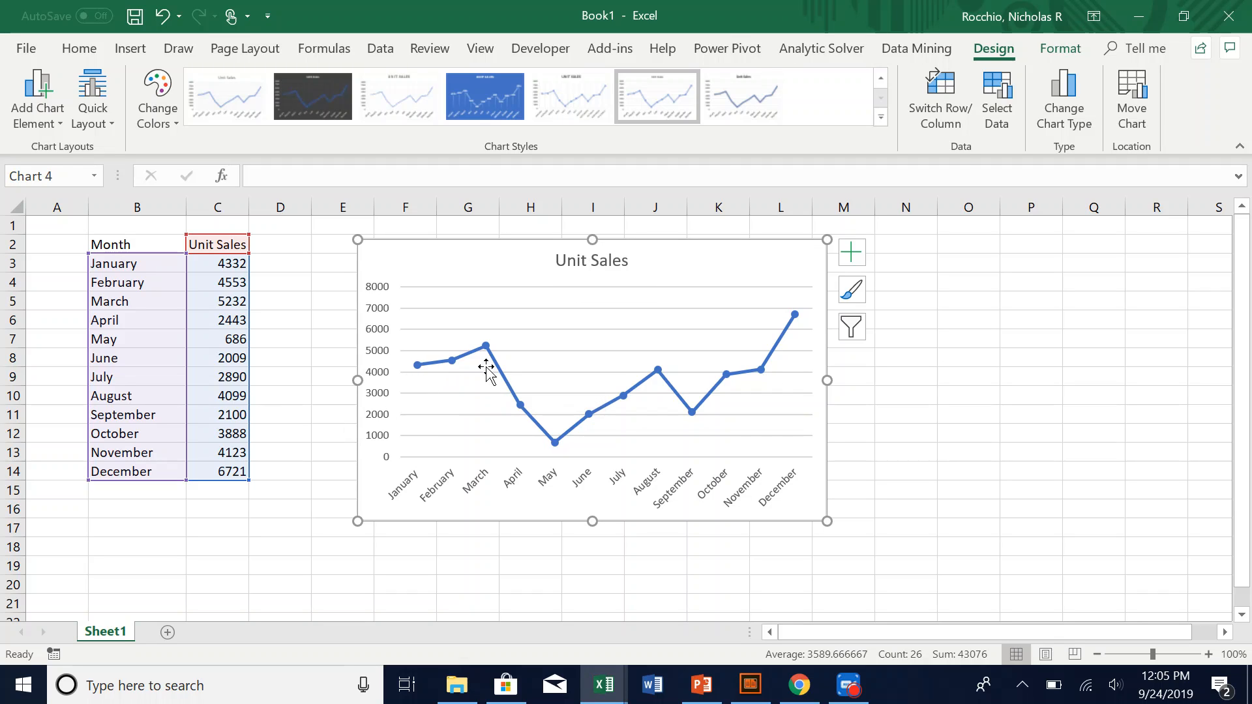
- Add data labels to the Unit Sales series in the line chart
mouse_move(454, 363)
click(451, 360)
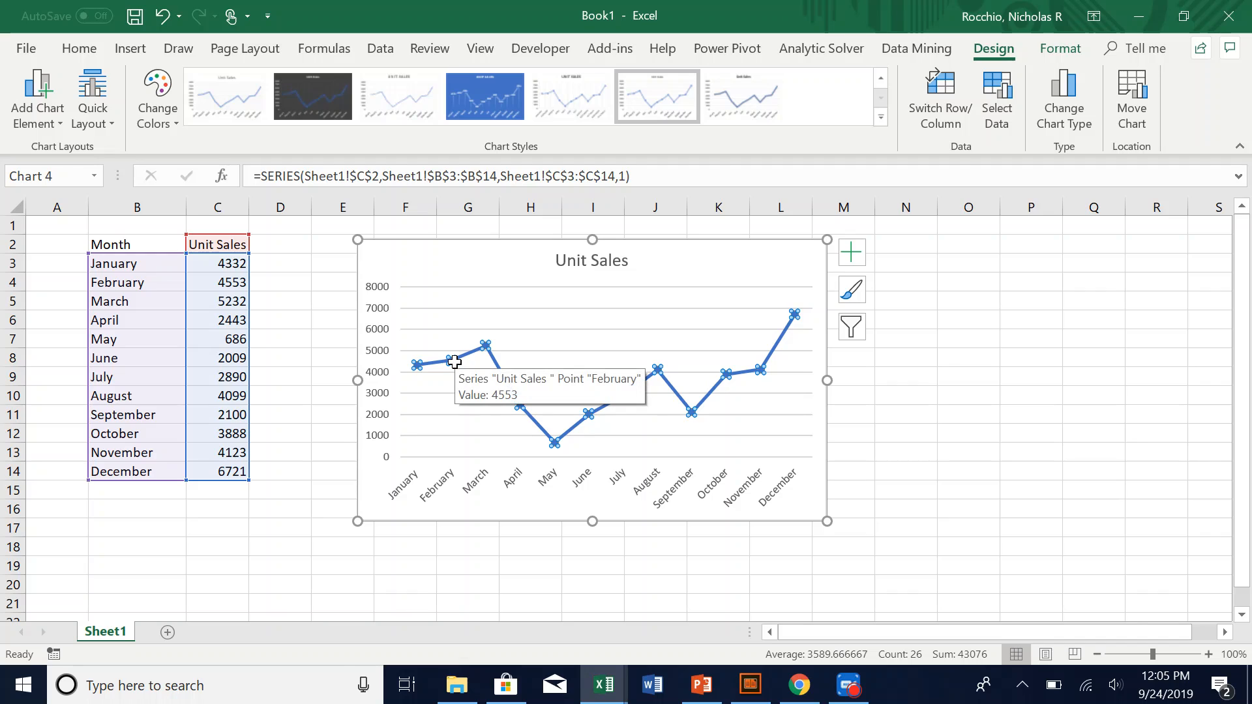
right_click(455, 363)
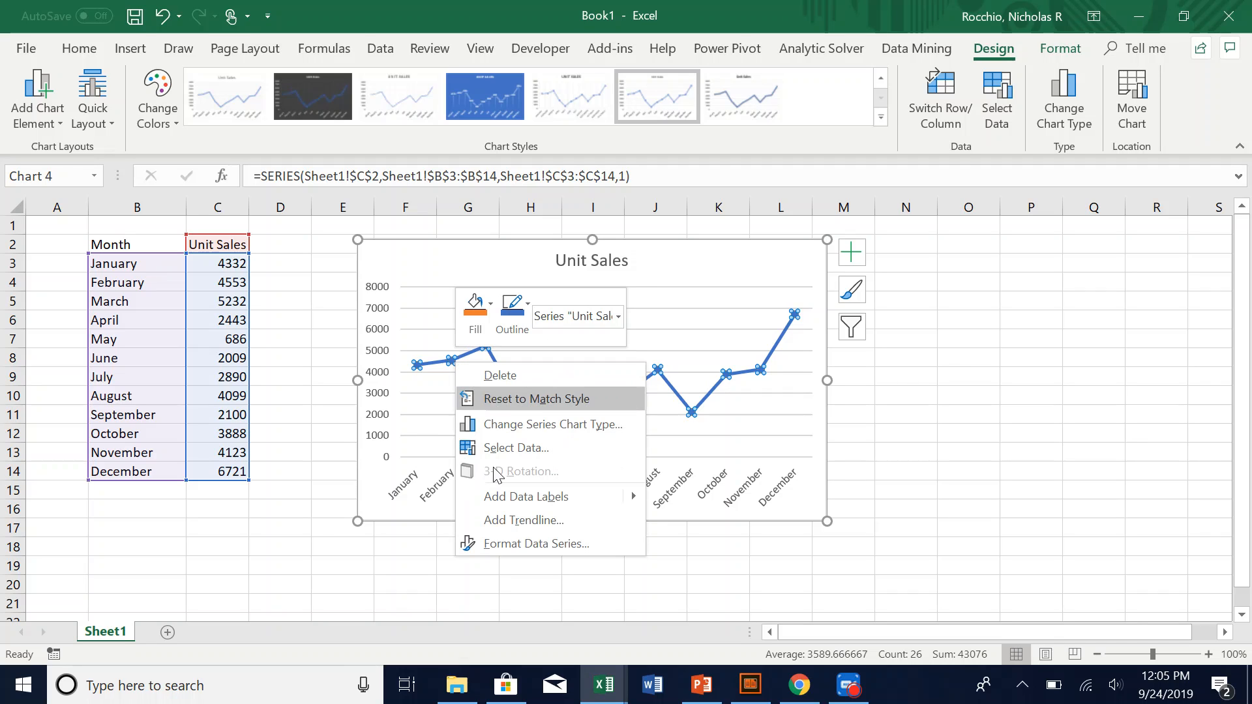
click(519, 497)
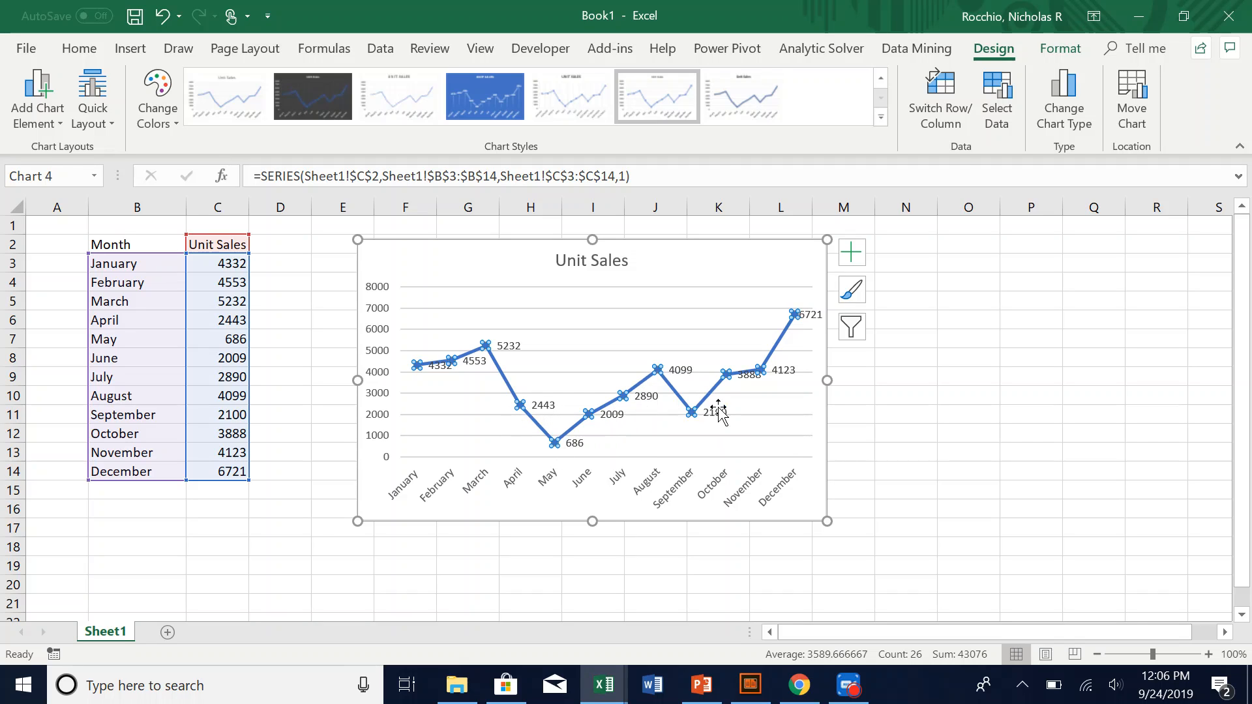
- Move January's data label above its point so that it clears the line
click(437, 365)
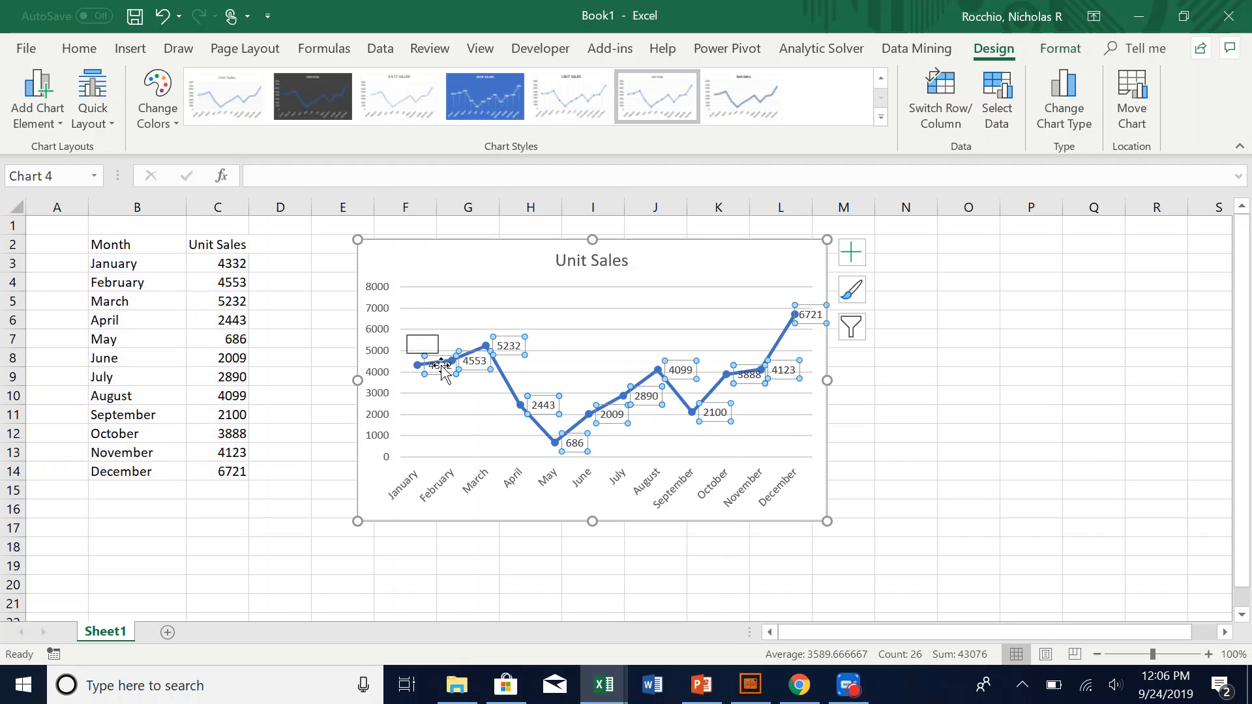
drag(442, 369, 424, 349)
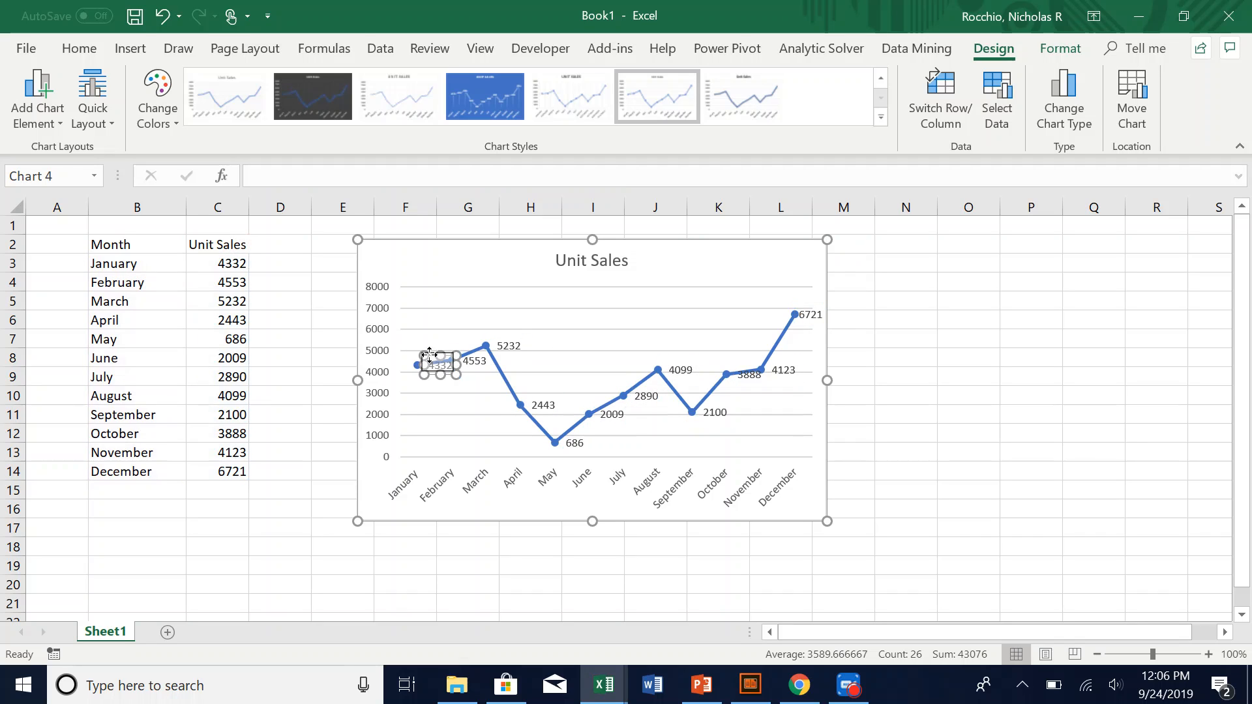
click(927, 414)
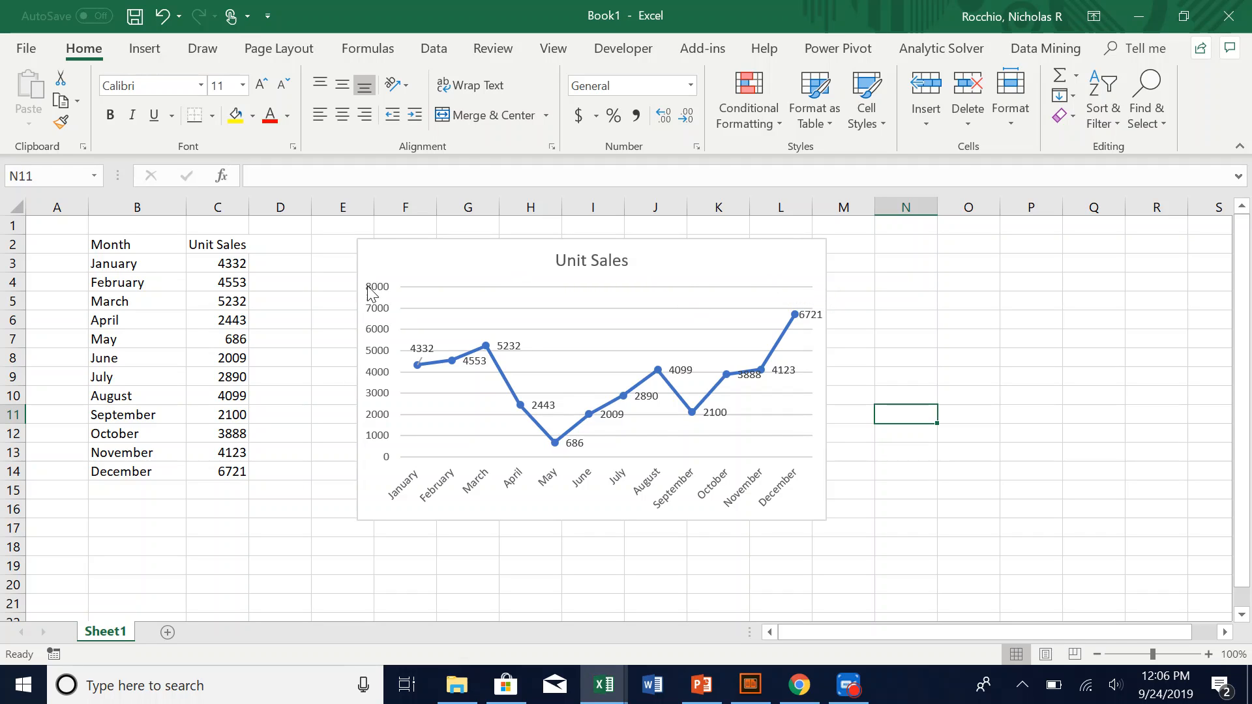
- Add a primary vertical axis title to the Unit Sales chart
click(761, 275)
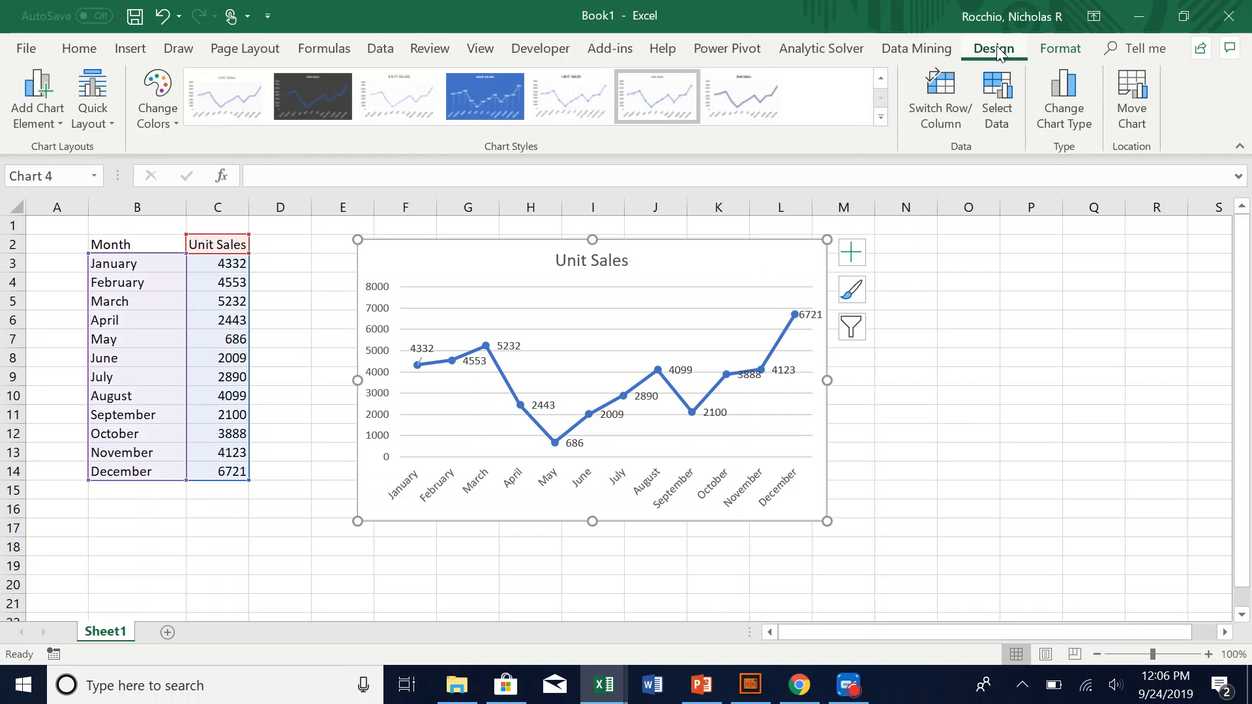
click(57, 119)
mouse_move(65, 174)
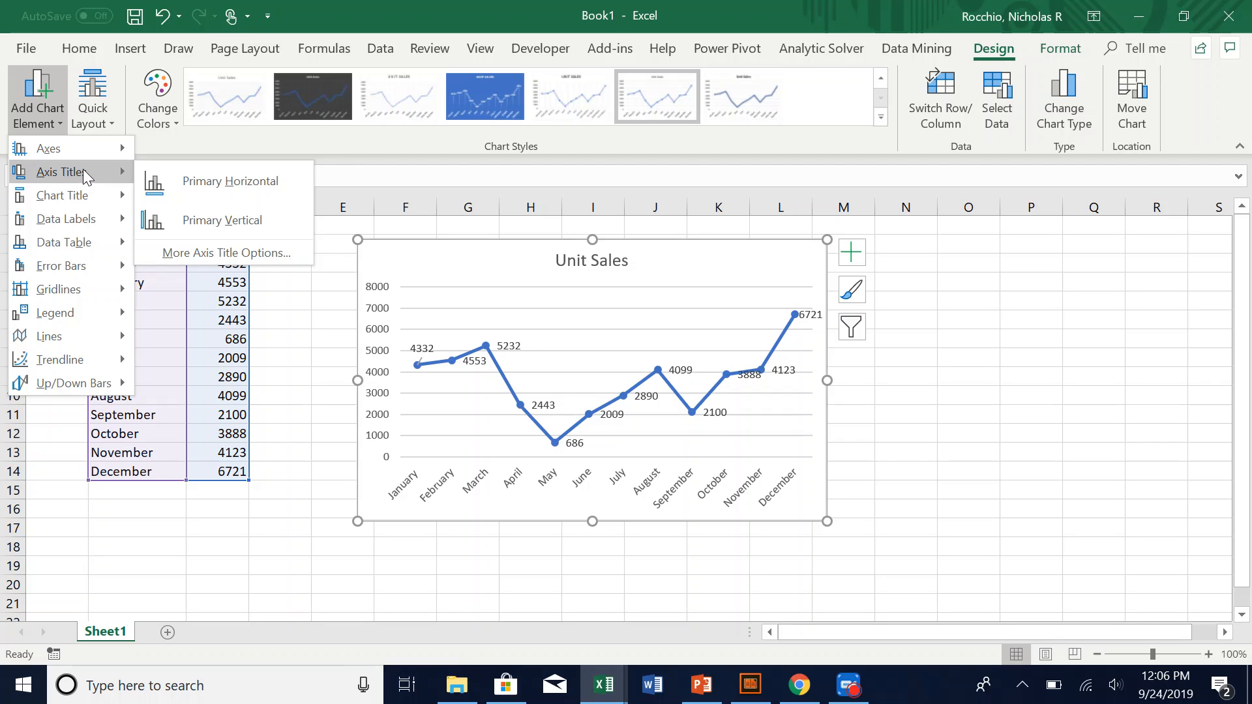
click(178, 225)
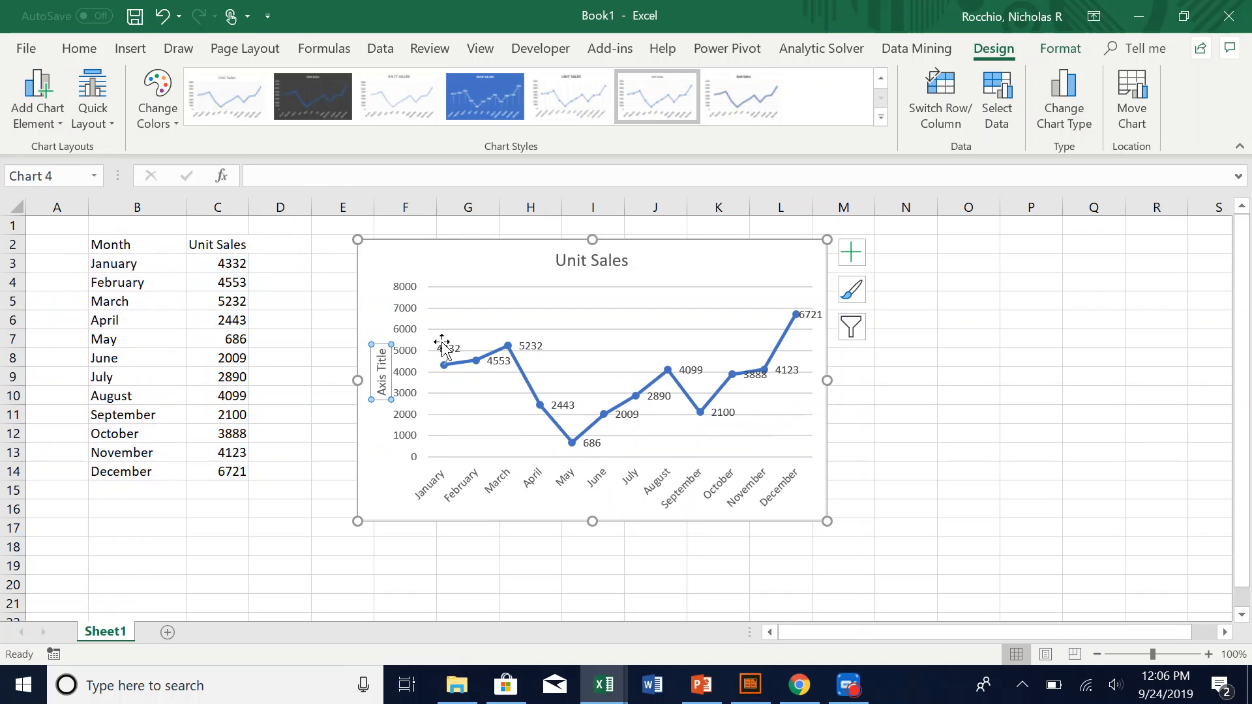
- Replace the vertical axis title's placeholder text with "Units"
triple_click(379, 391)
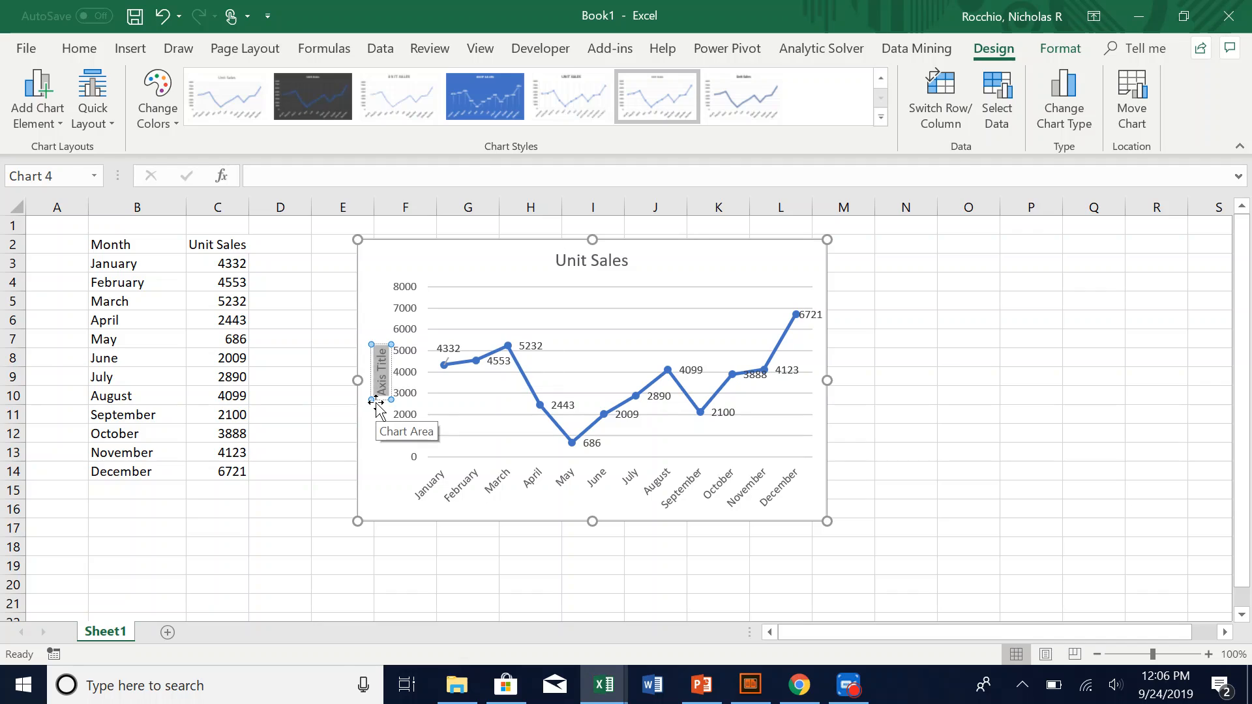
text(Units)
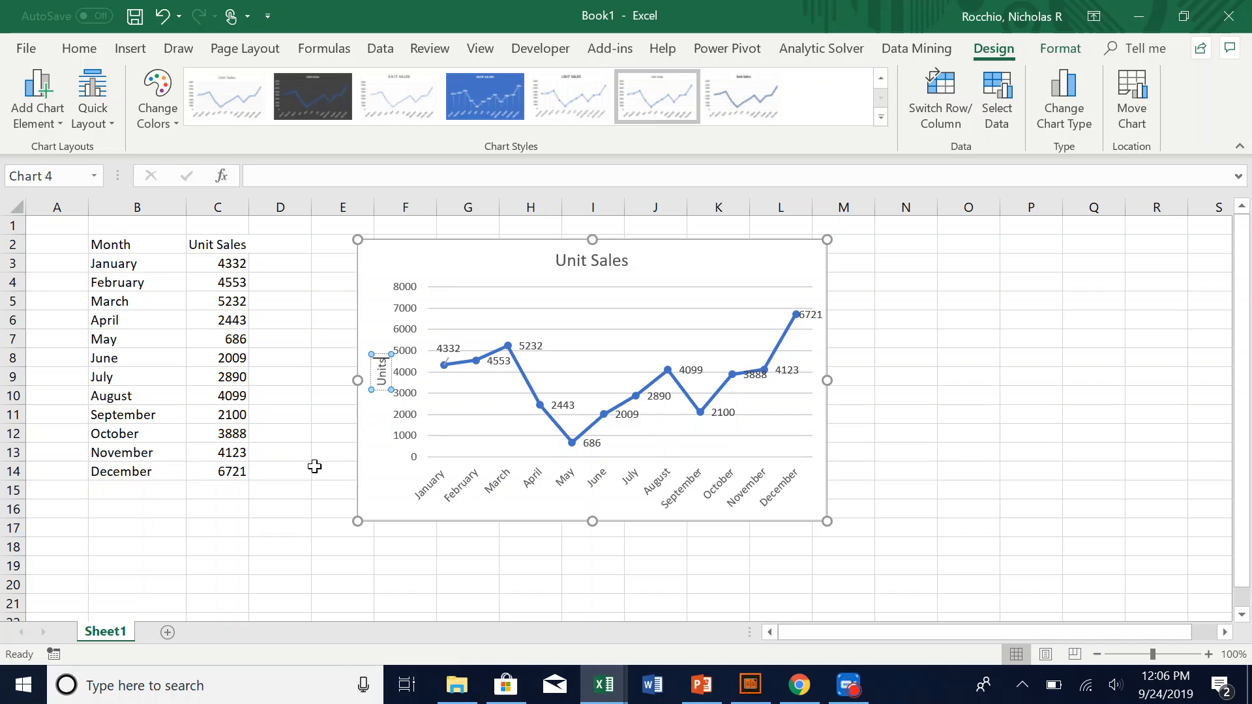
click(303, 484)
- Nudge the Units axis title slightly up and away from the axis numbers, and move the whole chart closer to the data table
click(380, 358)
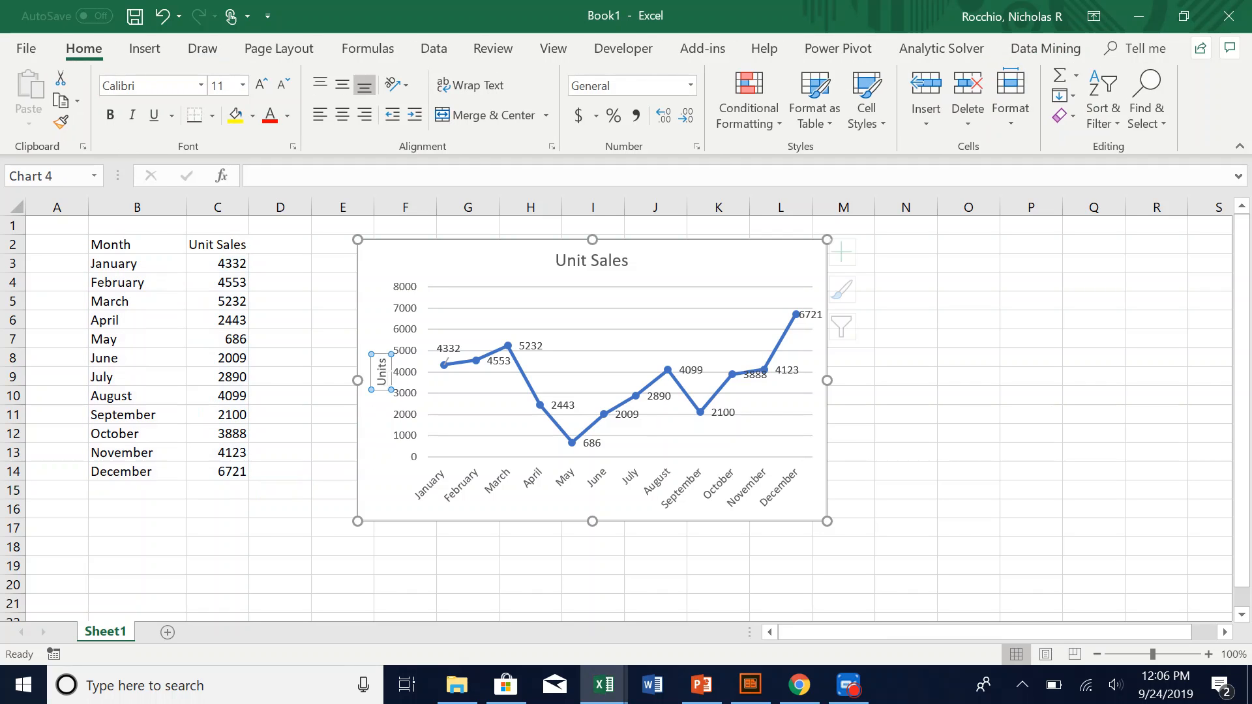
drag(379, 356, 376, 347)
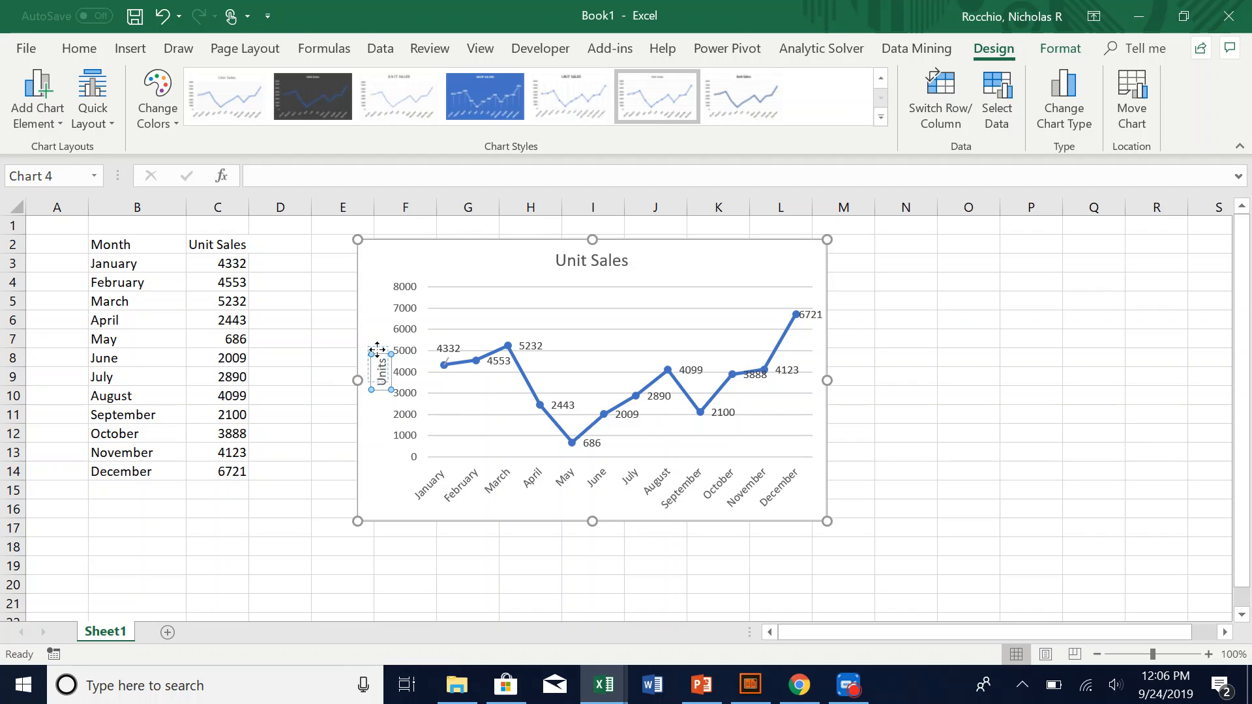
click(964, 430)
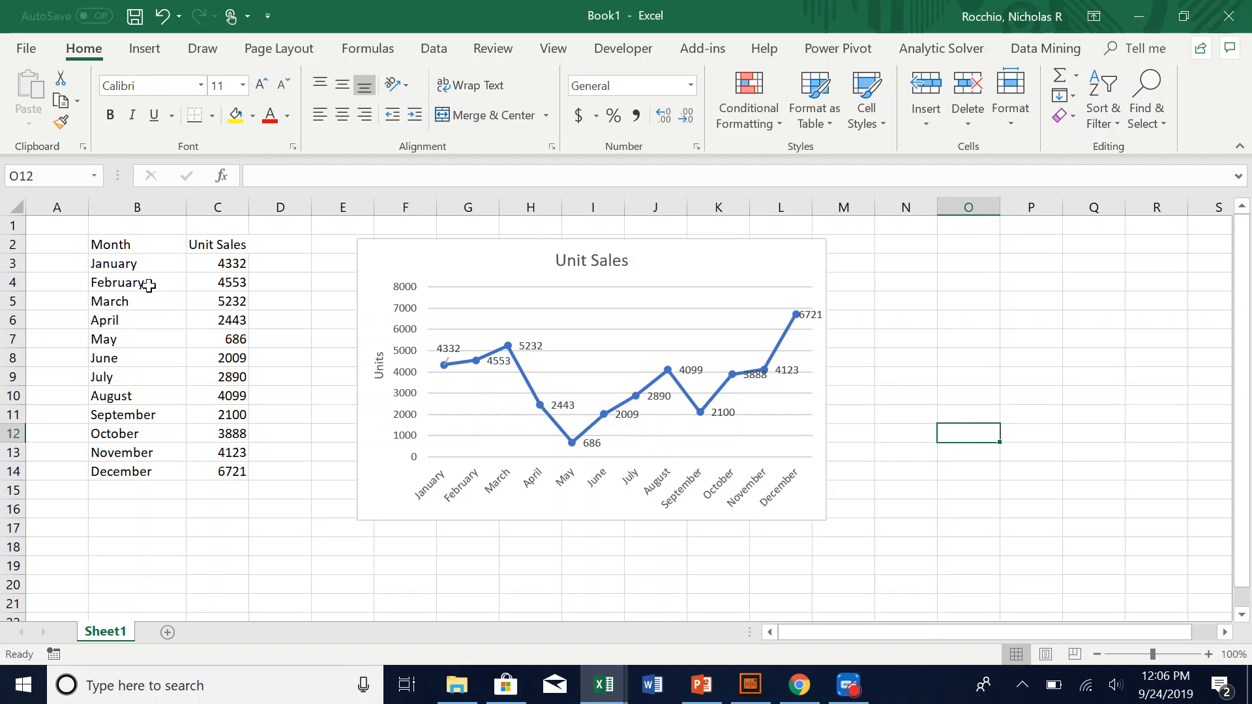
drag(737, 254, 678, 257)
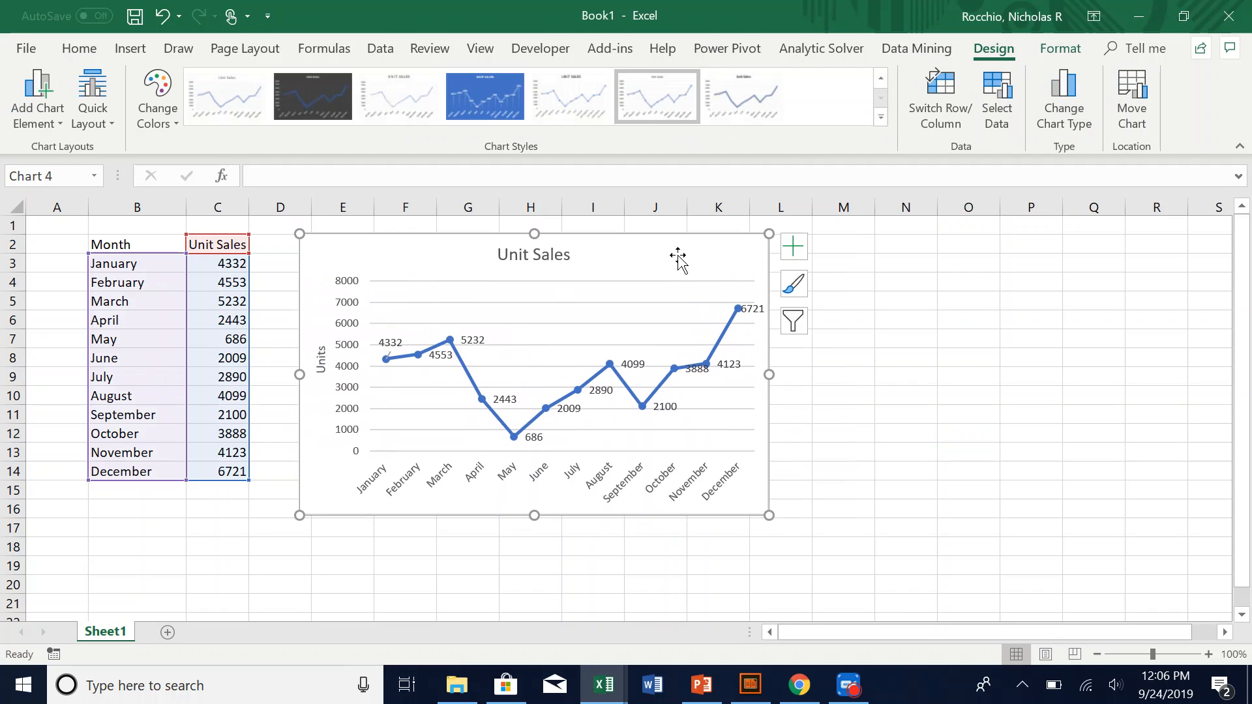